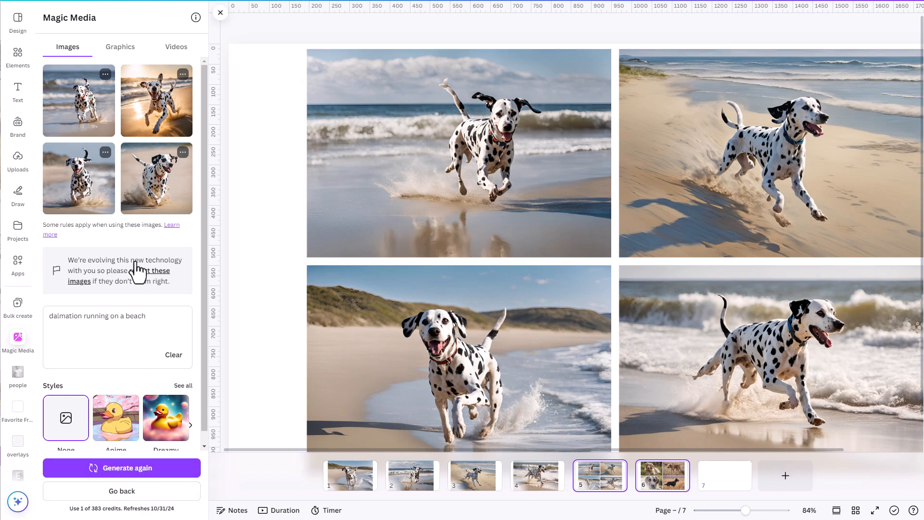
- Place the generated golden-sunset dalmatian image over the upper-left photo of the four-photo page and open that generated image's further options
click(154, 122)
drag(654, 352, 504, 261)
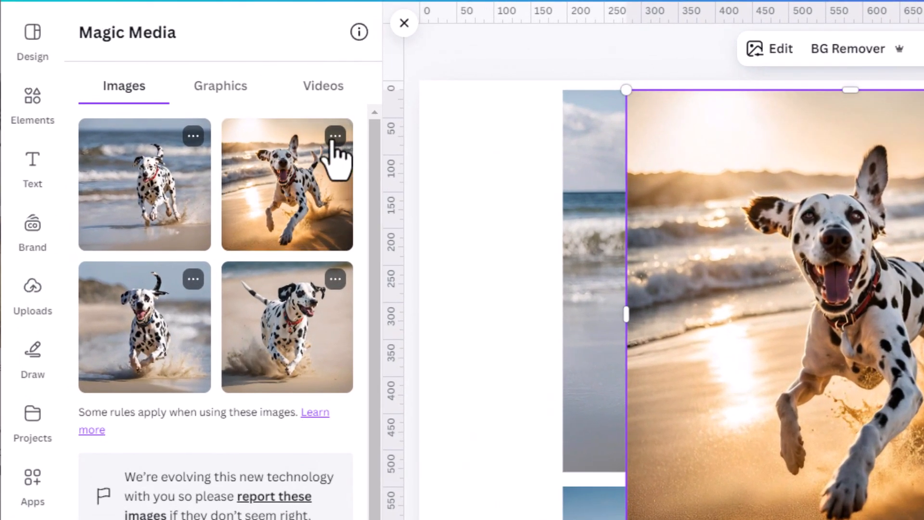
click(335, 136)
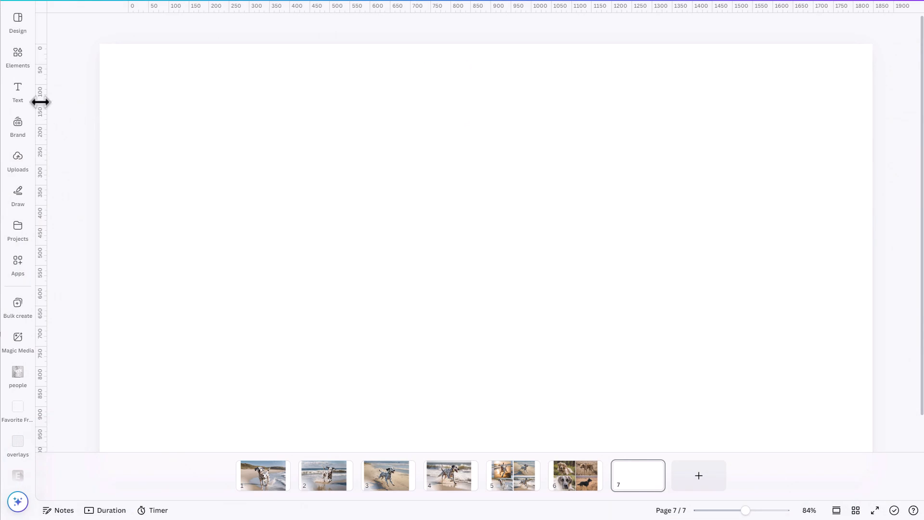
- On blank page 7, use Magic Write to generate 10 humorous social media campaign ideas for a high energy dog food brand, with image descriptions
click(17, 100)
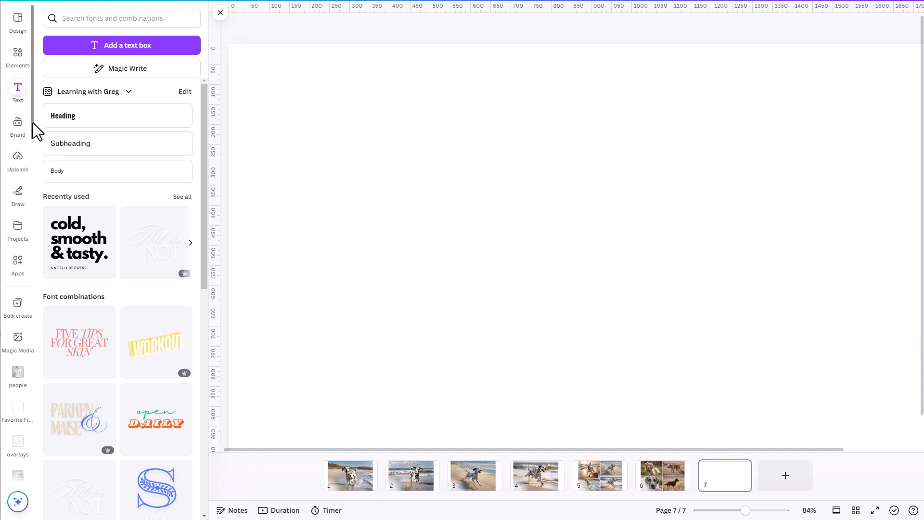
click(137, 75)
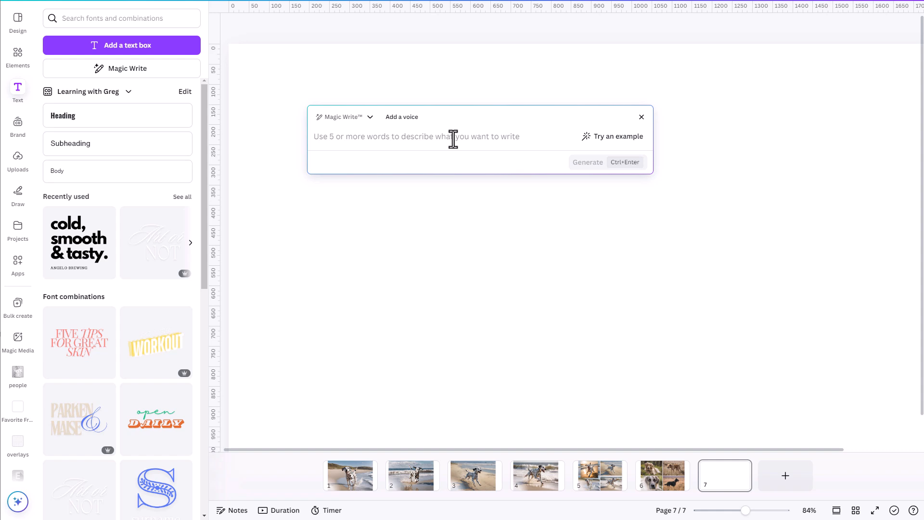
text(I have a high energy dog food brand. Can you help me generate 10 social media campaign ideas (I want them to be humorous). Also, give me an image description for each campaign.)
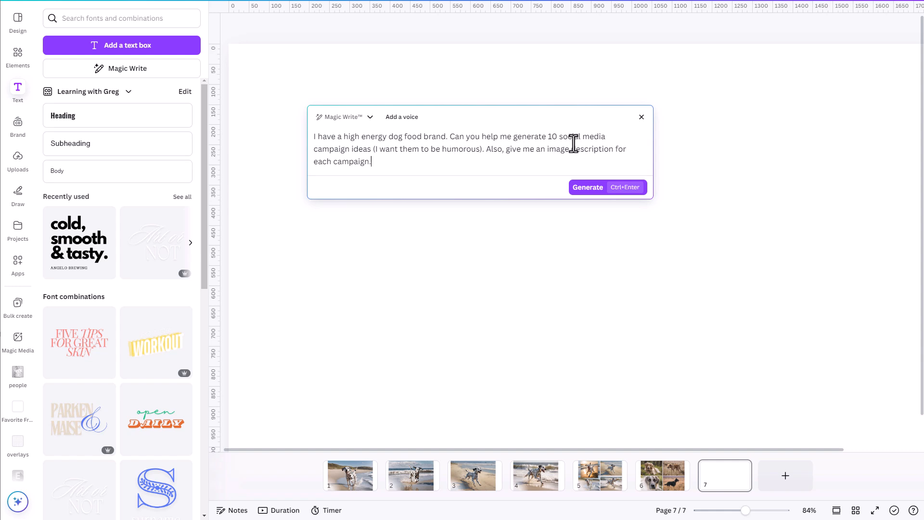
click(583, 188)
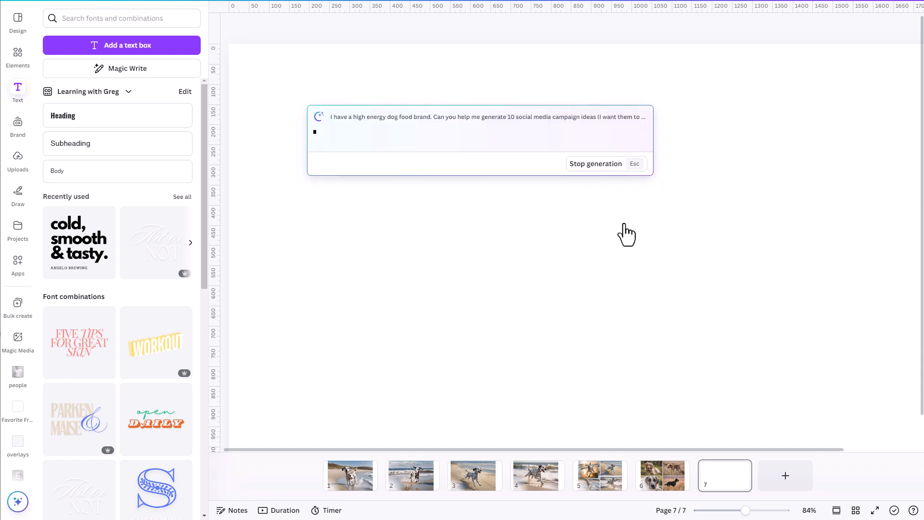
- Read through the generated campaign ideas and insert them on the page as a text box
scroll(636, 230, up, 10)
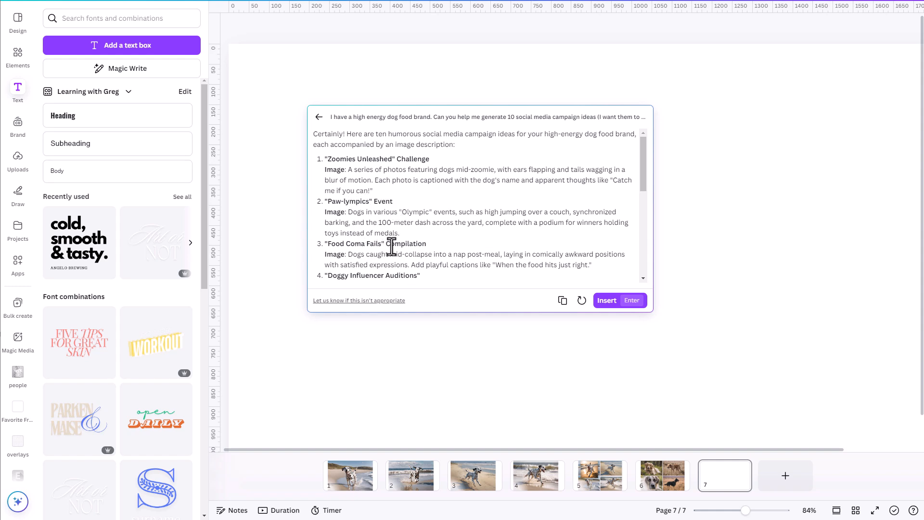
scroll(386, 230, down, 2)
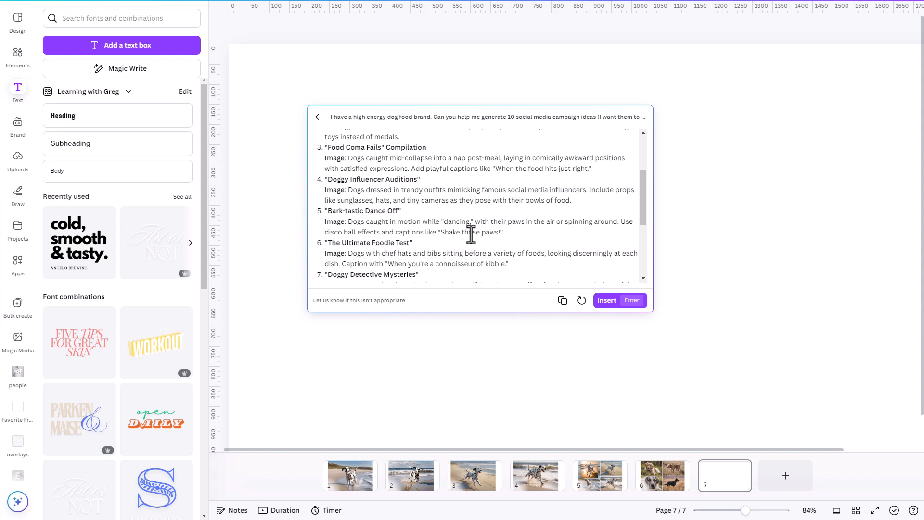
key(Return)
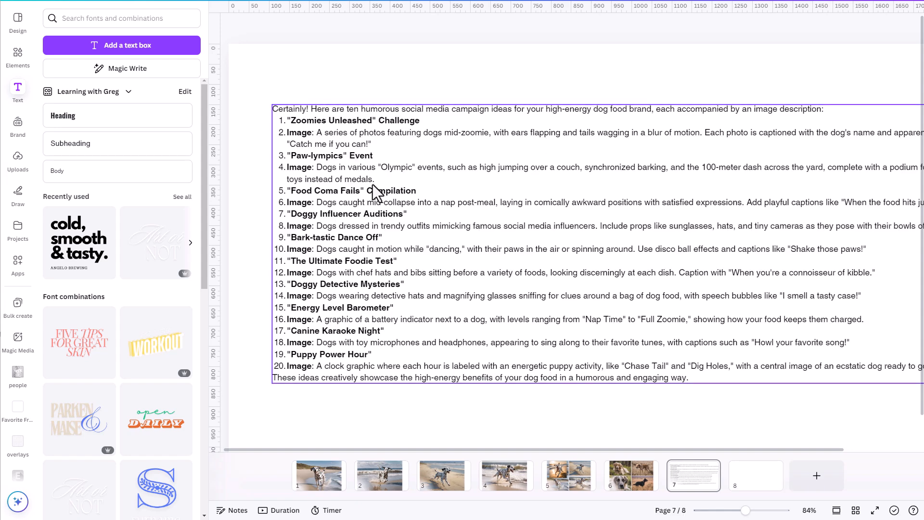
click(376, 188)
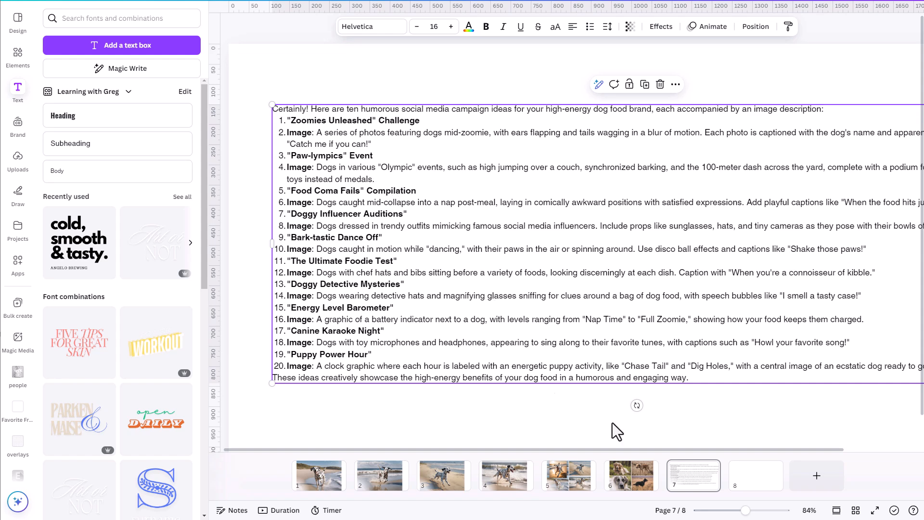
- On blank page 8, use Magic Write to generate and insert 10 "Dog Olympics" campaign descriptions of dogs competing in different Olympic events
click(755, 487)
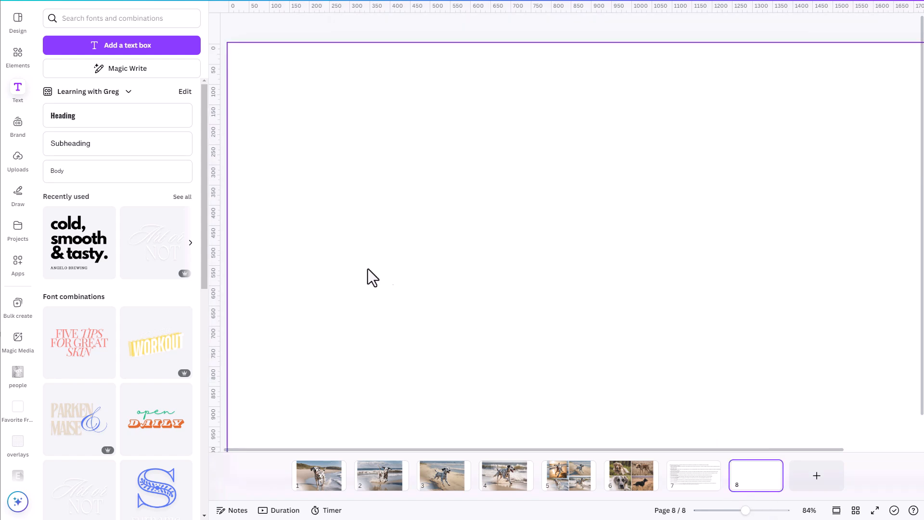
click(118, 76)
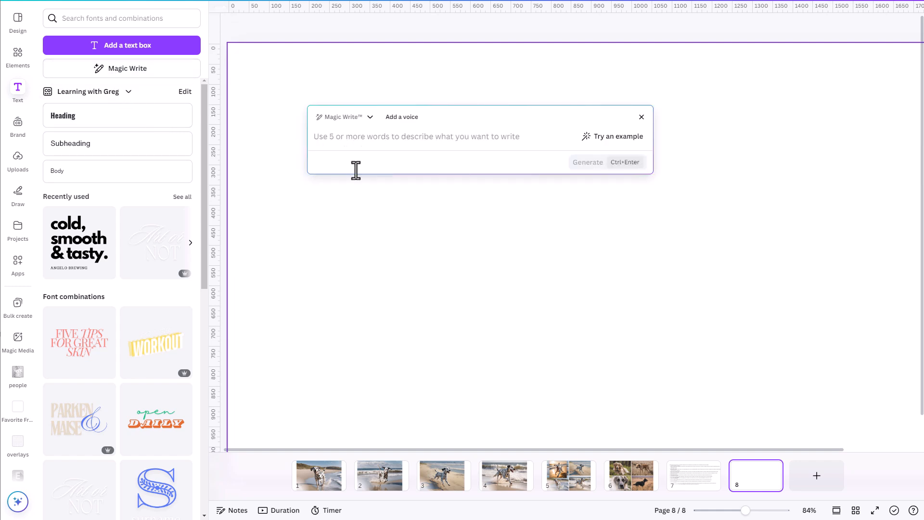
text(I'm working on a social media campaign where the idea is "Dog Olympics" can you provide for me 10 different descriptions describing dogs competing in different Olympic events)
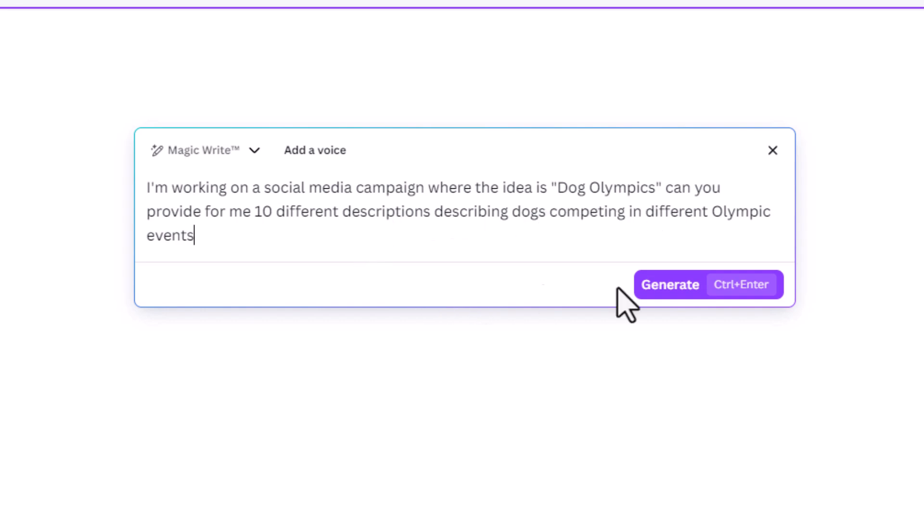
click(688, 294)
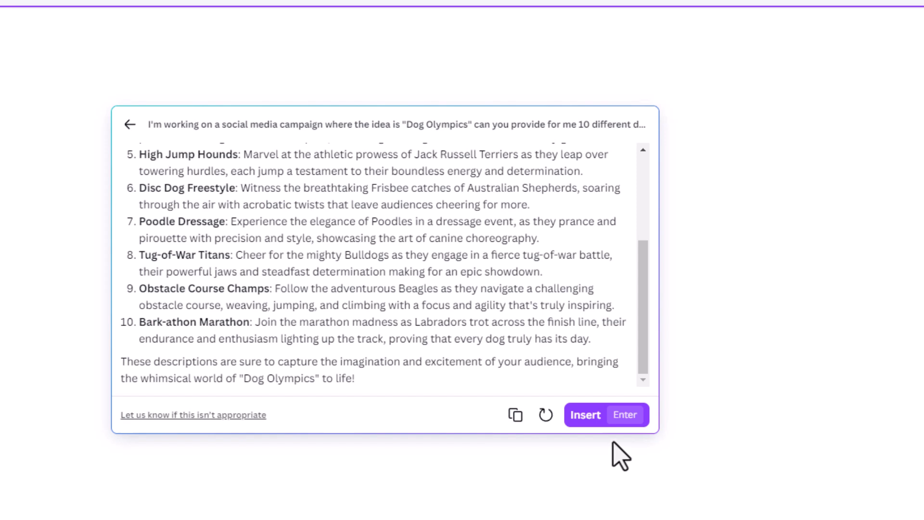
scroll(621, 313, up, 5)
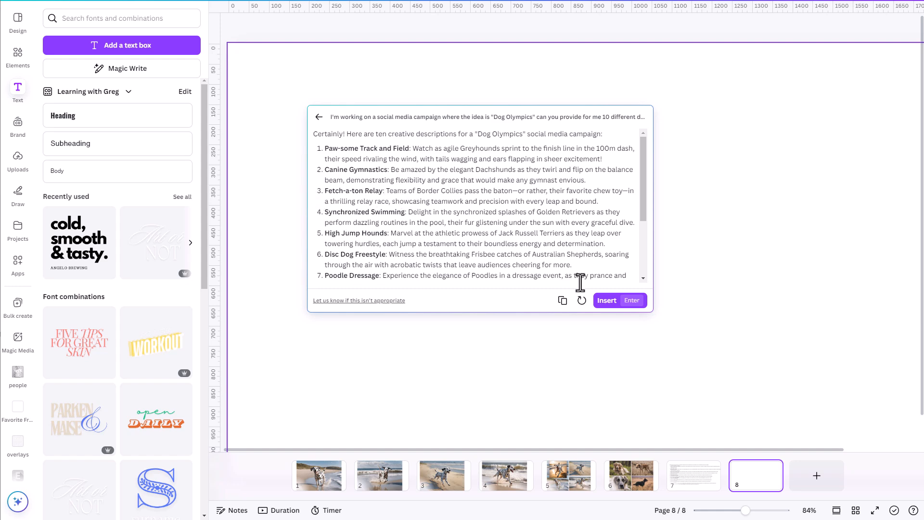
click(607, 300)
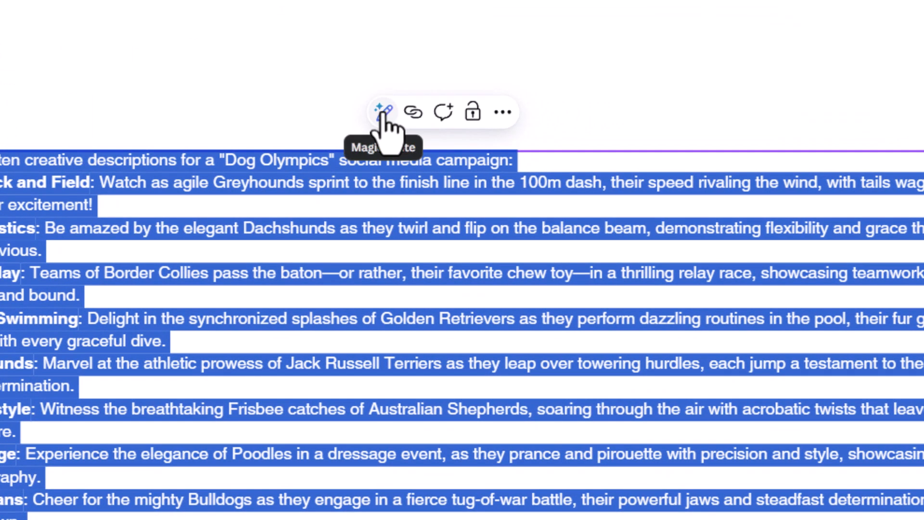
- Look over the Magic Write editing options for the Dog Olympics text and open the AI image generator
click(384, 115)
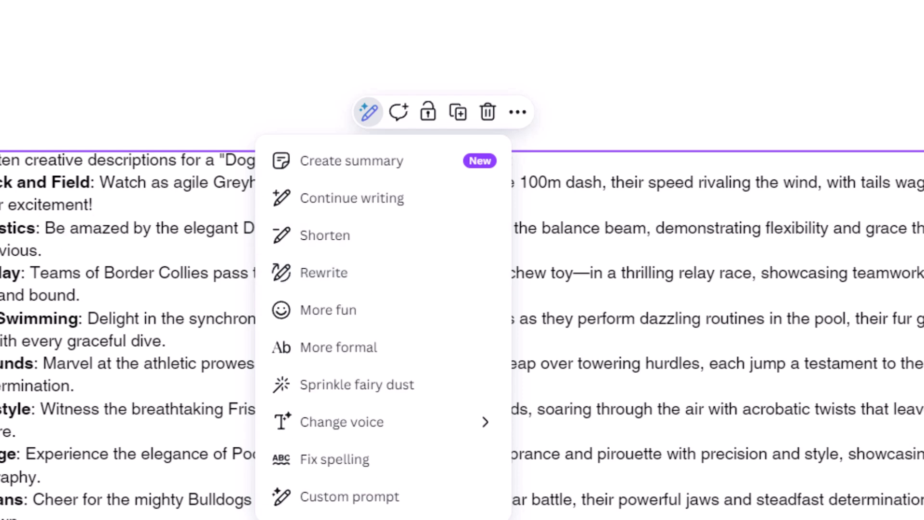
key(Escape)
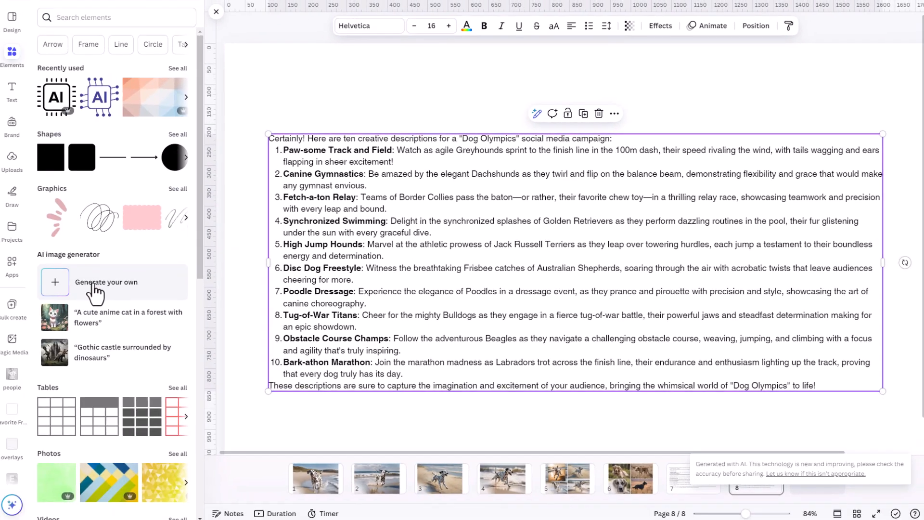
click(92, 285)
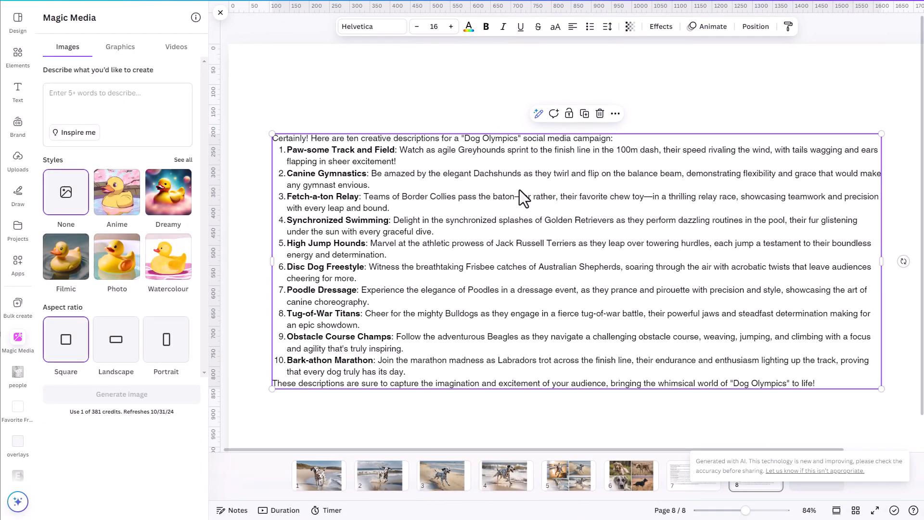
click(538, 114)
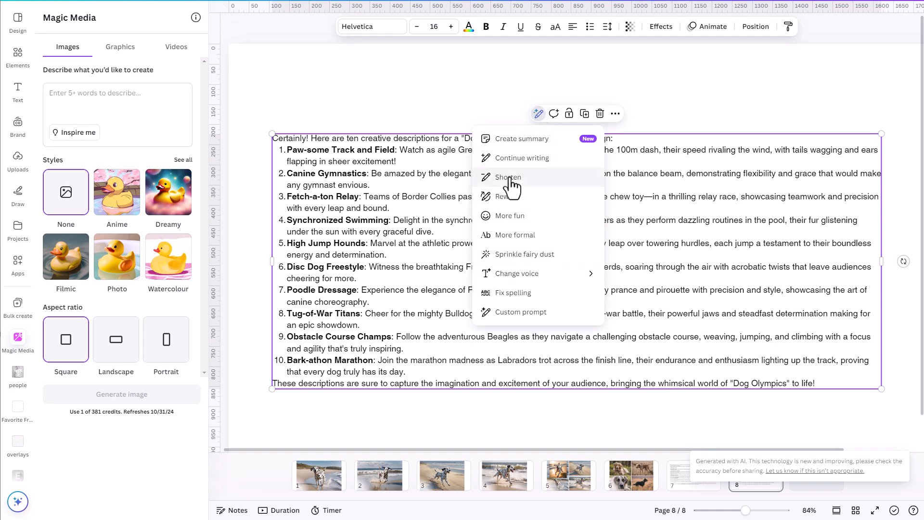
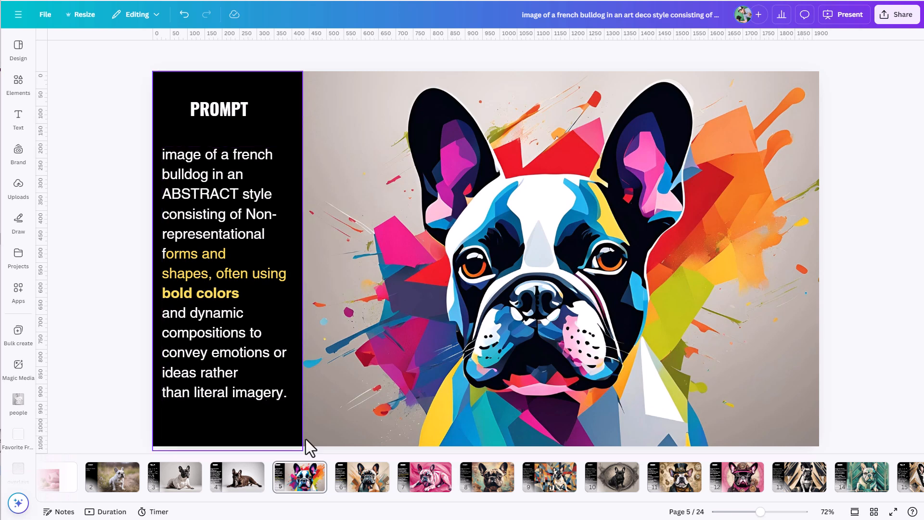
- In the French bulldog design, compare prompts and images on pages 6, 7, 11 to 14, 16 and 17 for abstract, steampunk, art deco and pop art styles
click(364, 491)
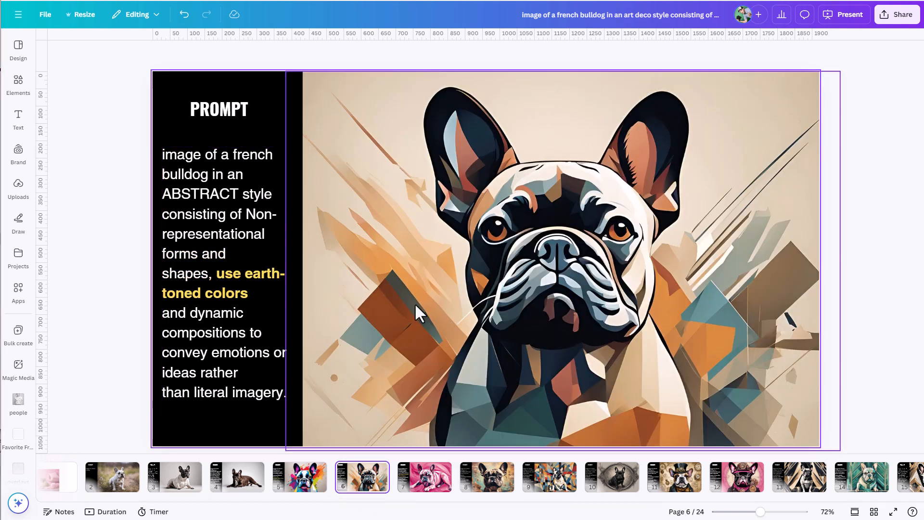
click(418, 485)
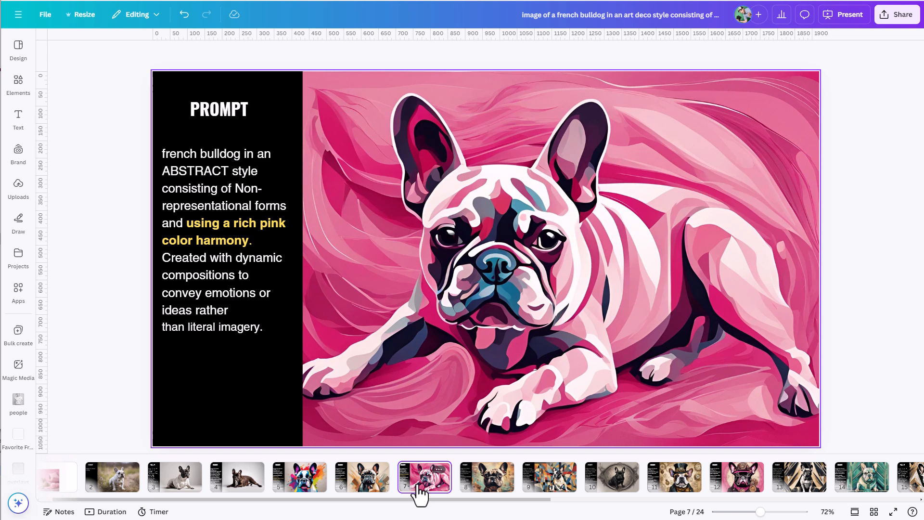
scroll(556, 503, right, 1)
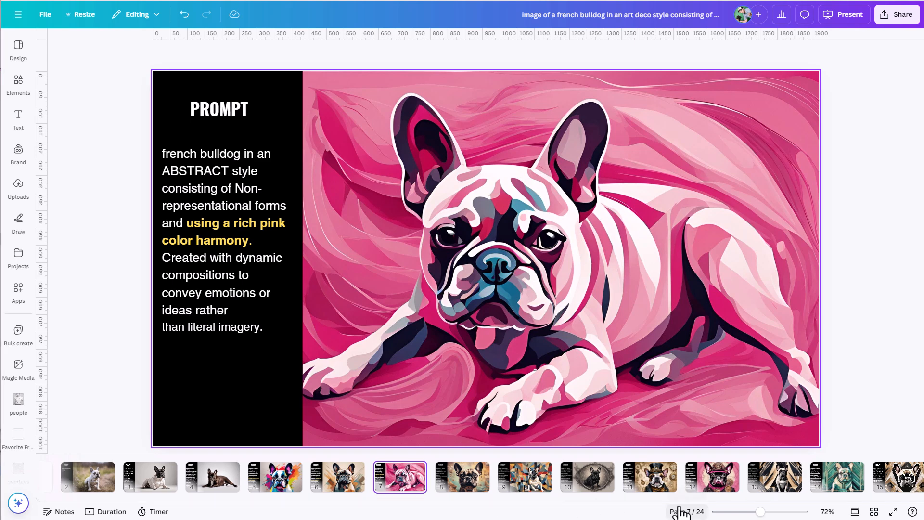
click(651, 479)
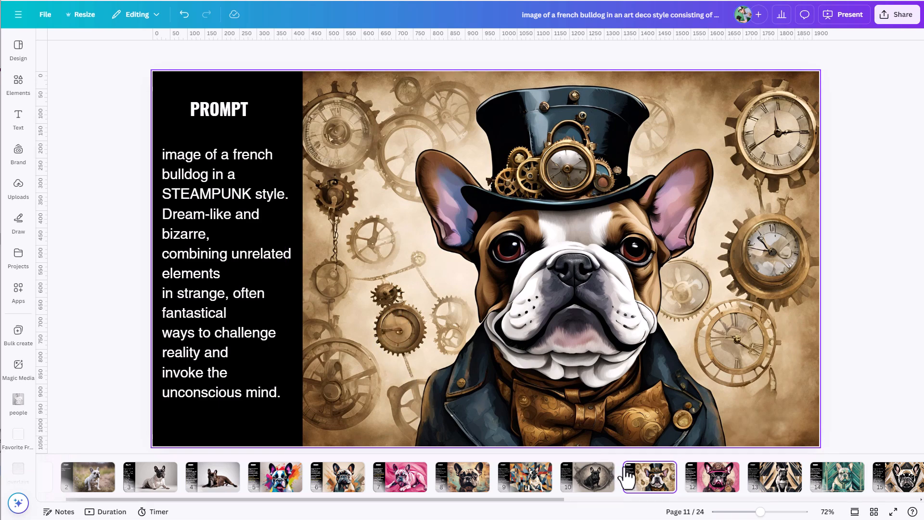
click(704, 490)
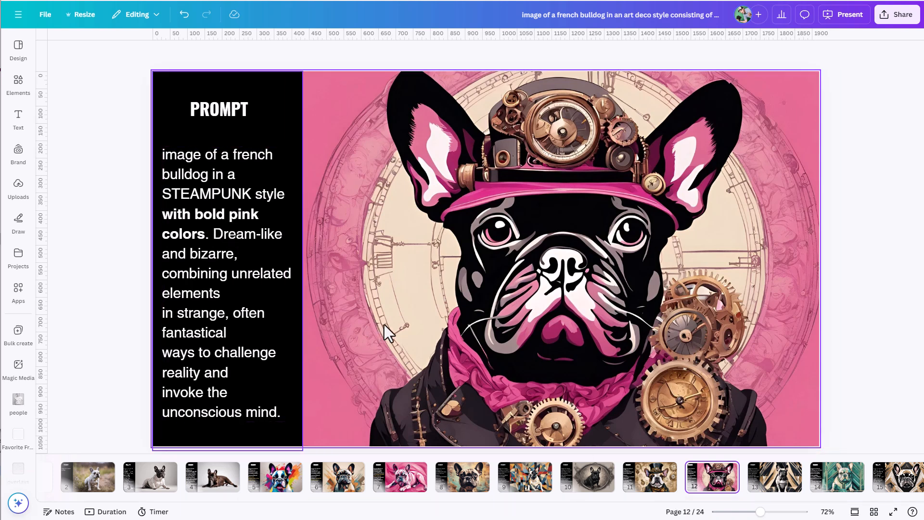
click(776, 491)
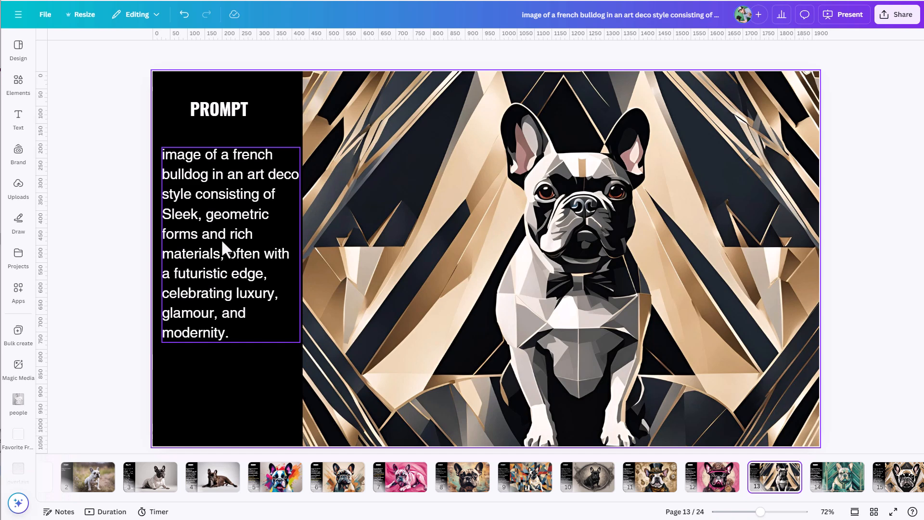
click(829, 482)
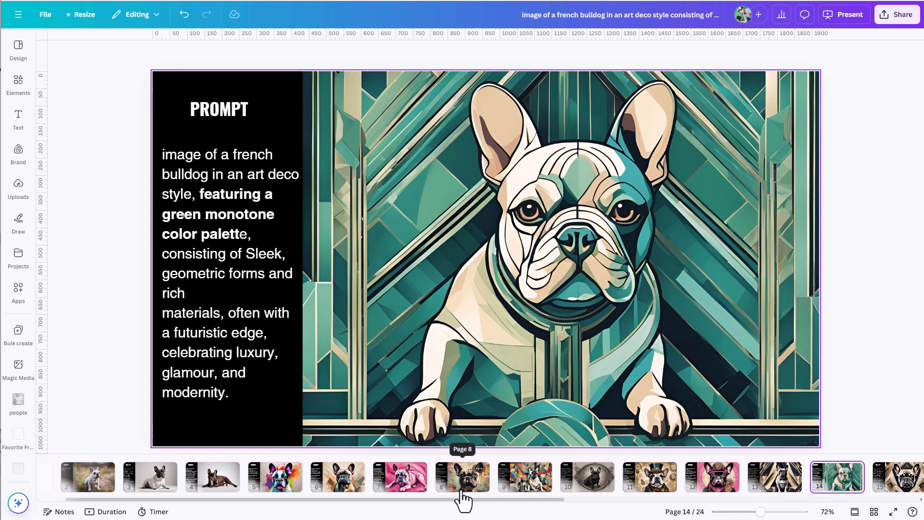
scroll(496, 498, right, 2)
drag(515, 499, 647, 499)
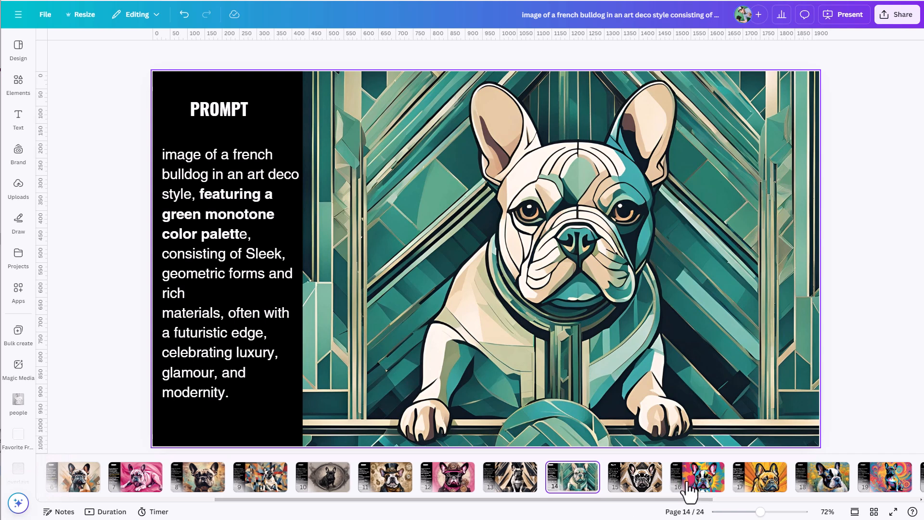
click(696, 482)
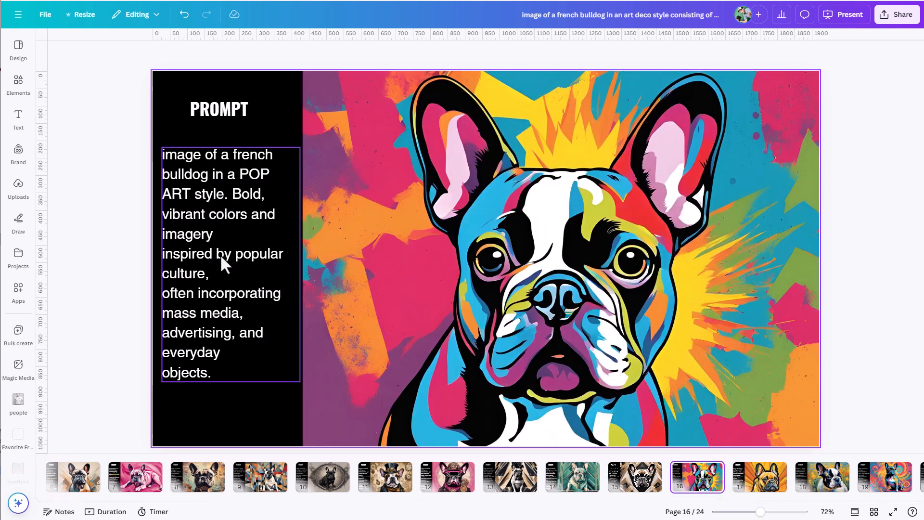
mouse_move(244, 213)
mouse_down()
mouse_move(207, 214)
mouse_move(247, 213)
mouse_up()
click(759, 479)
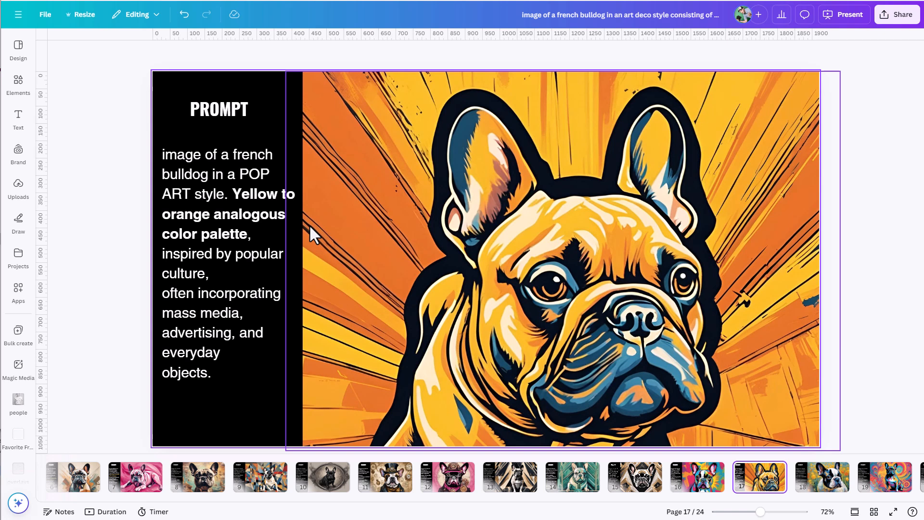
- View the two "Perfect for high energy dogs." poster pages in the dog food design and open Canva's Colors page
click(14, 94)
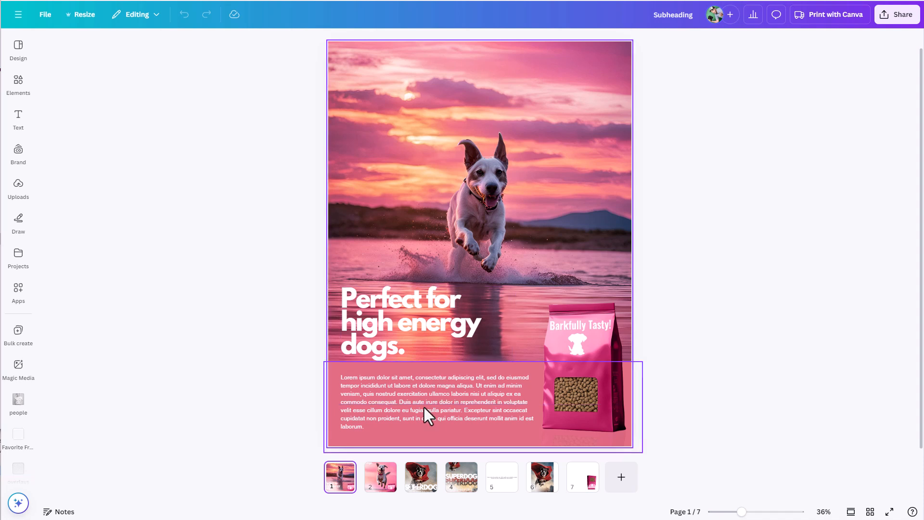
click(380, 484)
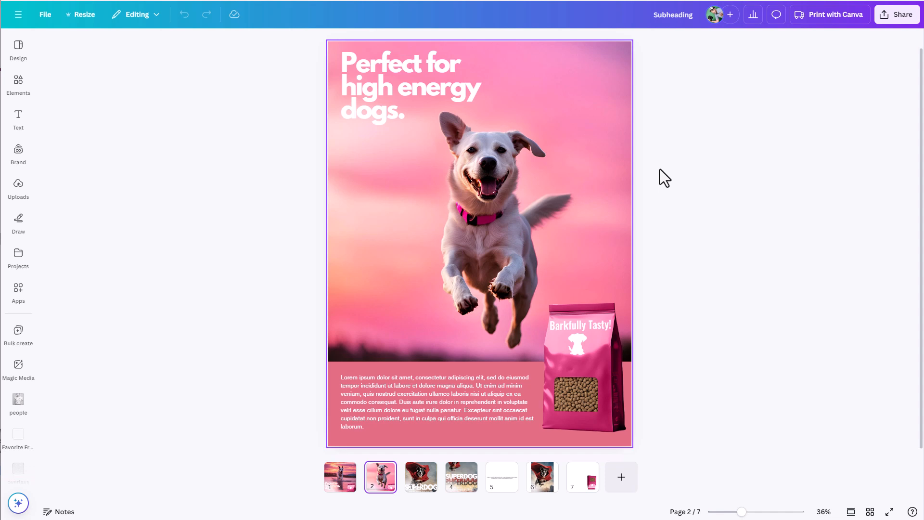
click(18, 82)
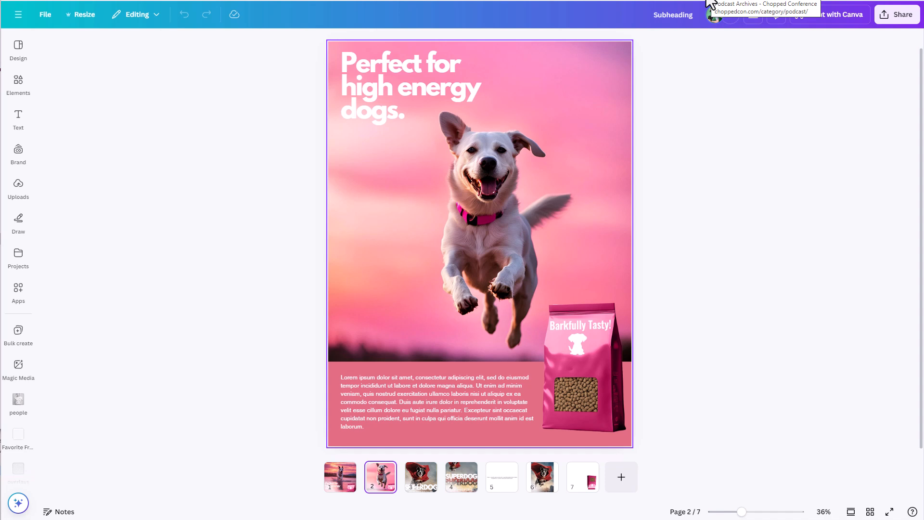
click(487, 202)
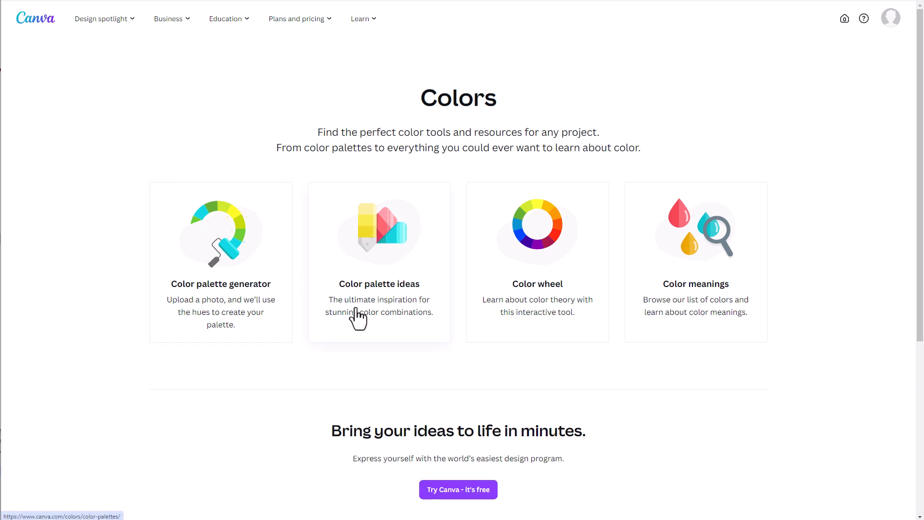
- Browse Canva's color palette ideas and open the palette of navy, medium and light blues
click(384, 272)
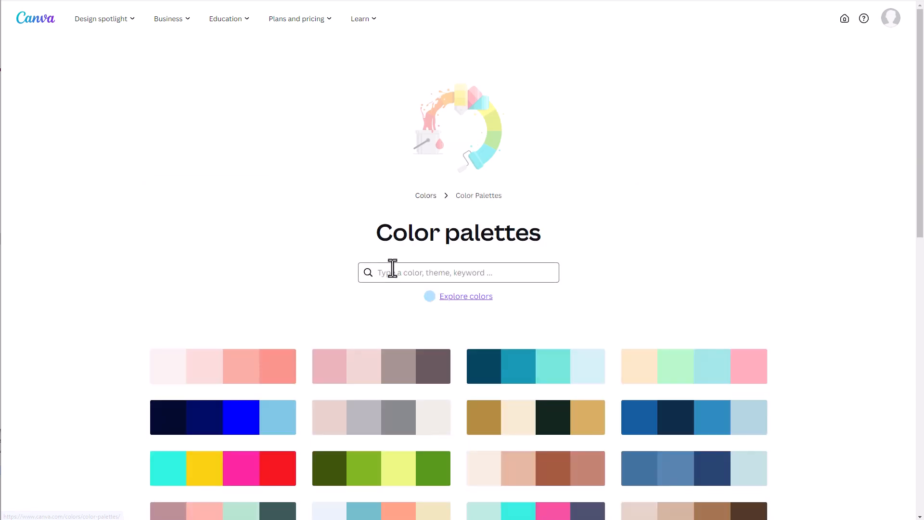
scroll(486, 308, down, 3)
scroll(470, 363, down, 3)
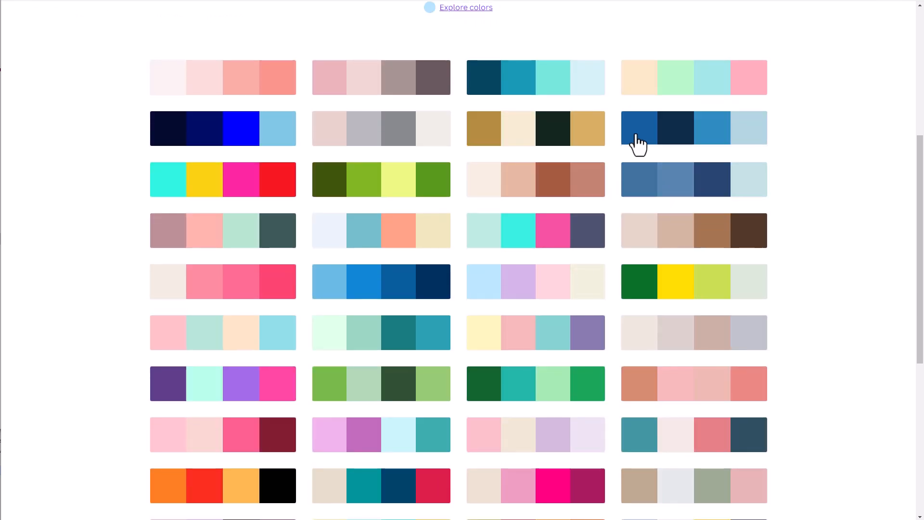
click(640, 138)
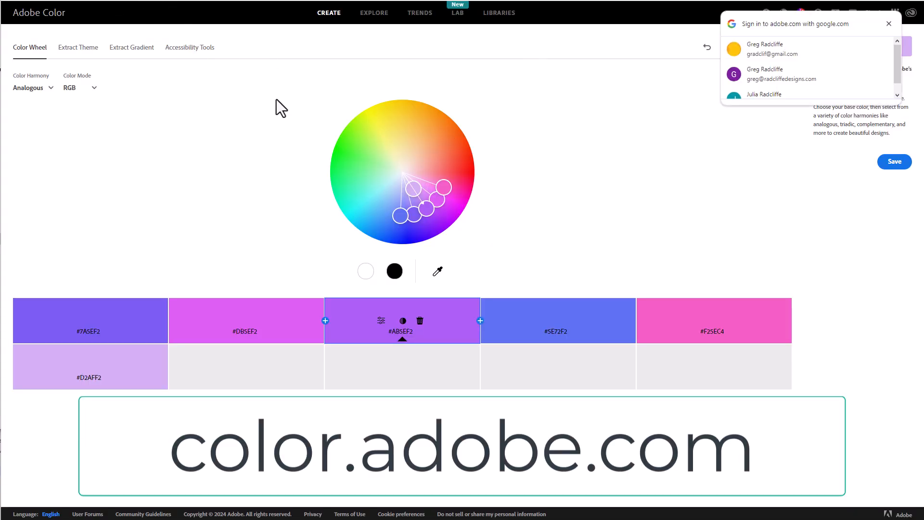
- In Adobe Color, browse the color themes and photo-based palettes offered for exploration
click(367, 14)
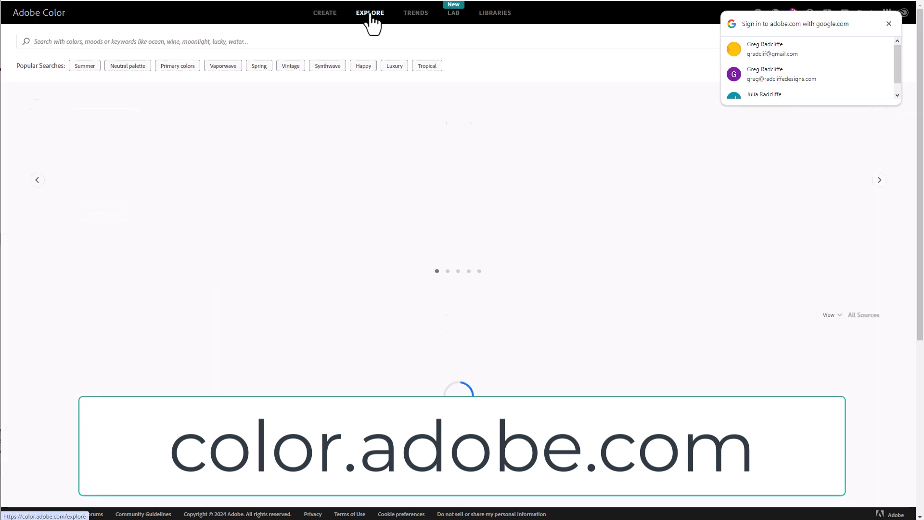
scroll(391, 249, down, 9)
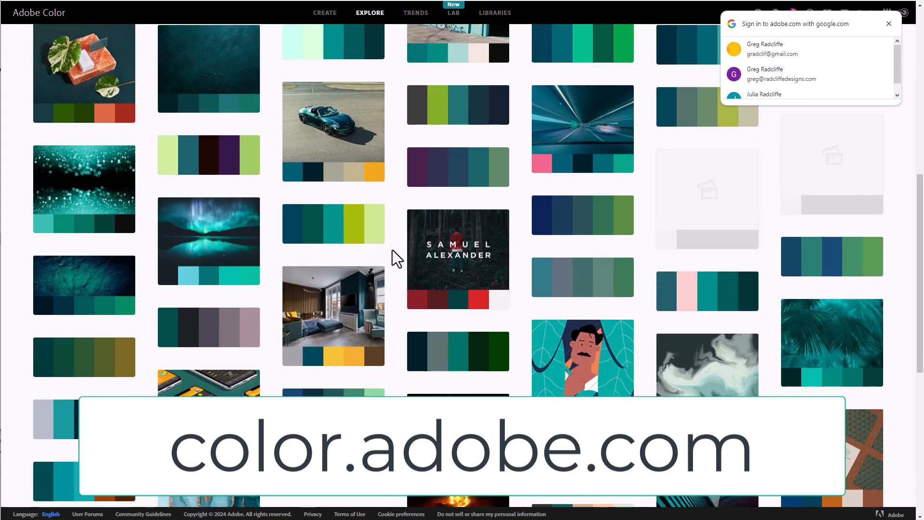
scroll(392, 249, up, 5)
scroll(392, 250, up, 5)
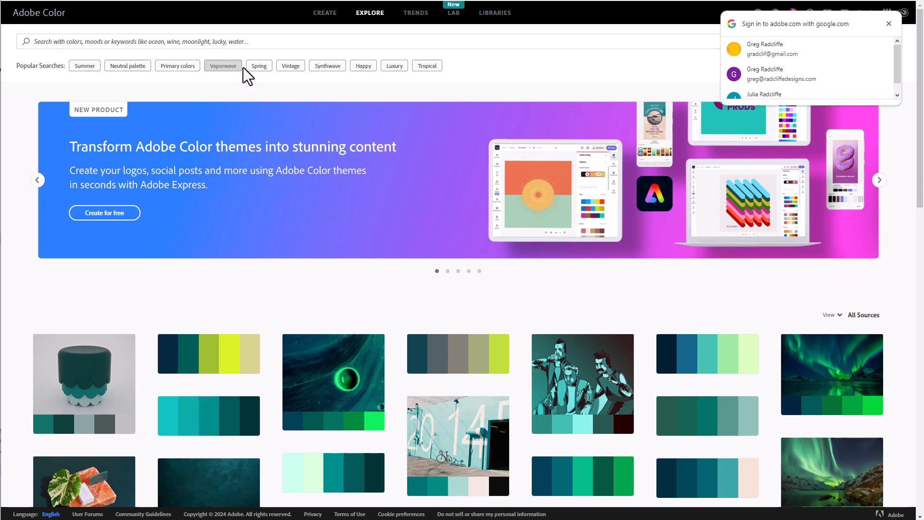
- Search Adobe Color themes for "luxurious" and examine the theme extracted from the spa day photo
click(222, 43)
text(l)
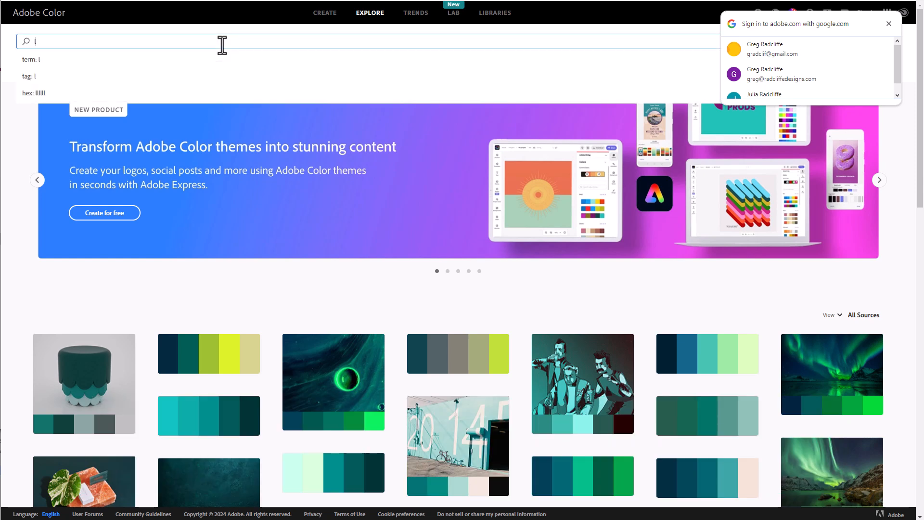
text(uxurious)
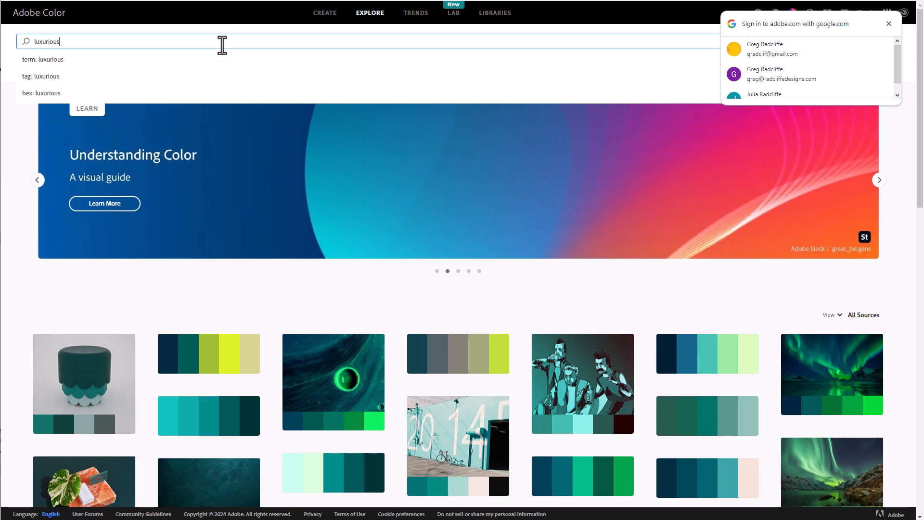
key(Return)
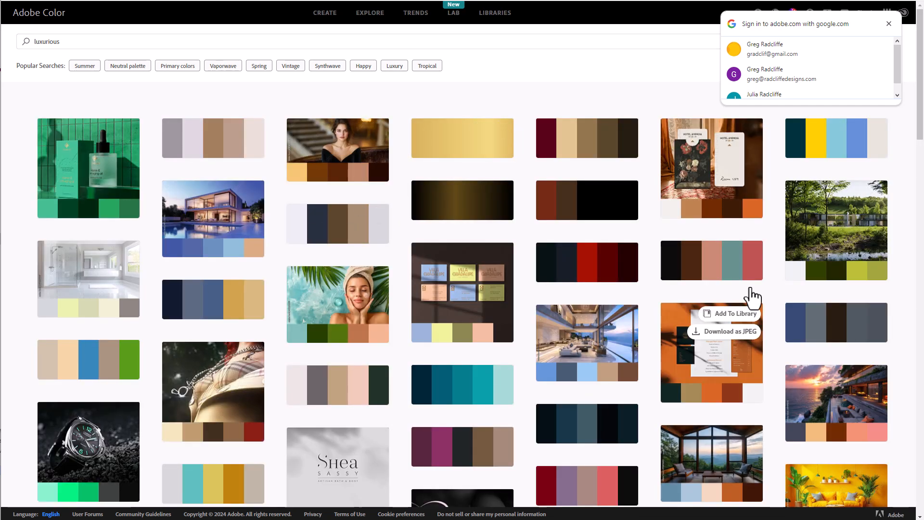
click(366, 336)
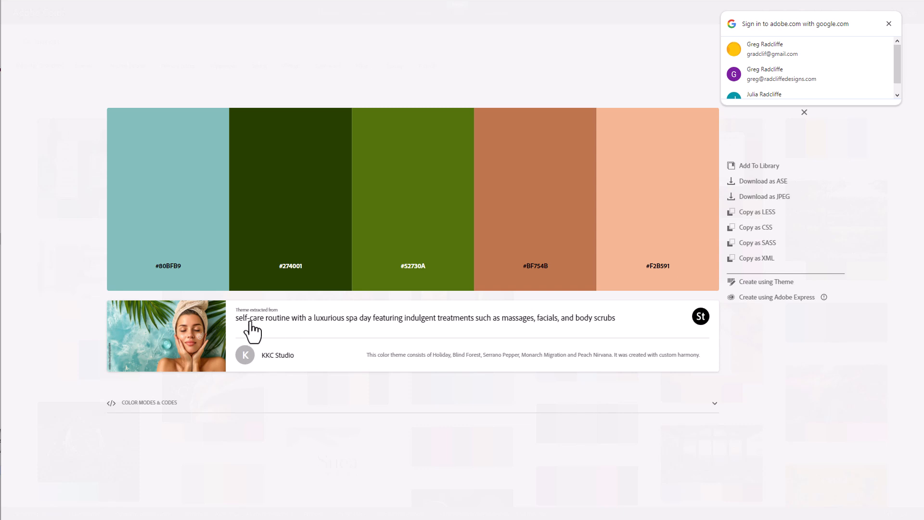
drag(709, 356, 380, 356)
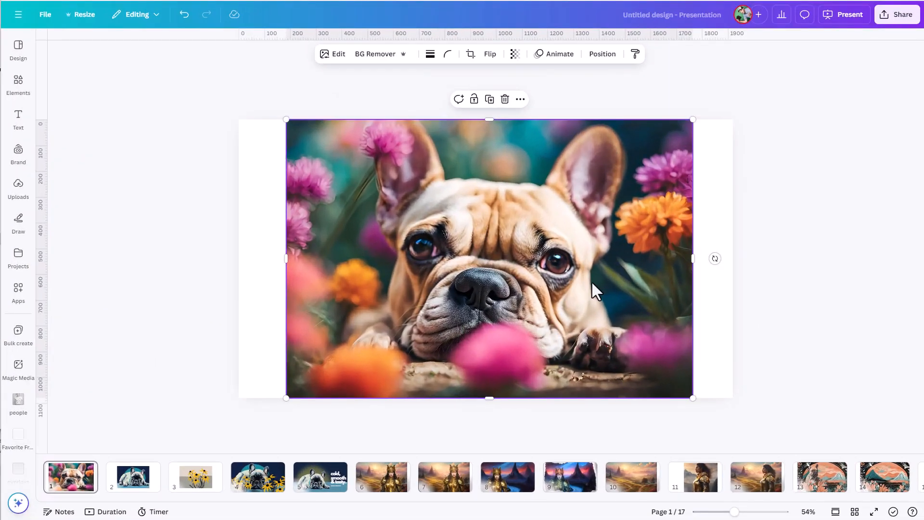
- In the Canva French bulldog design, shift the page 1 photo past the page's right edge, leaving blank space on the left
drag(535, 289, 523, 287)
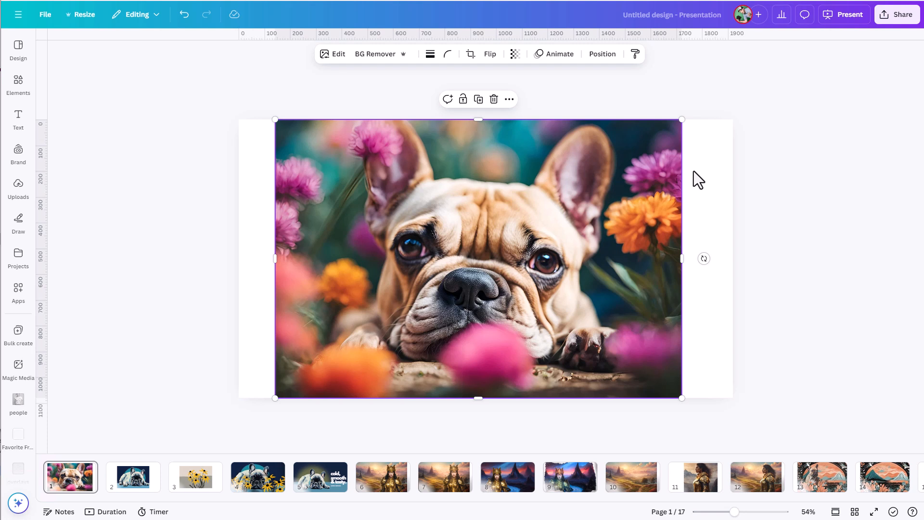
drag(569, 244, 626, 241)
drag(549, 254, 573, 255)
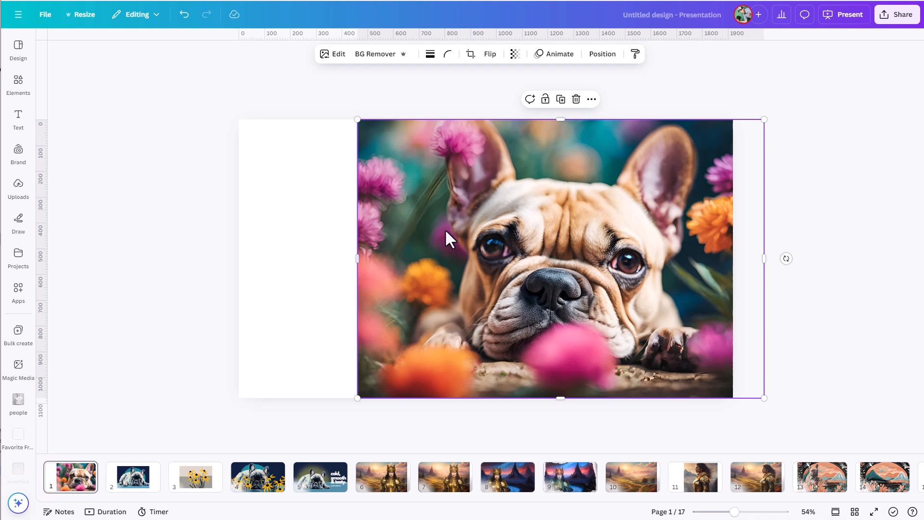
- Generate a Magic Expand of the bulldog photo using the Whole Page size
click(337, 55)
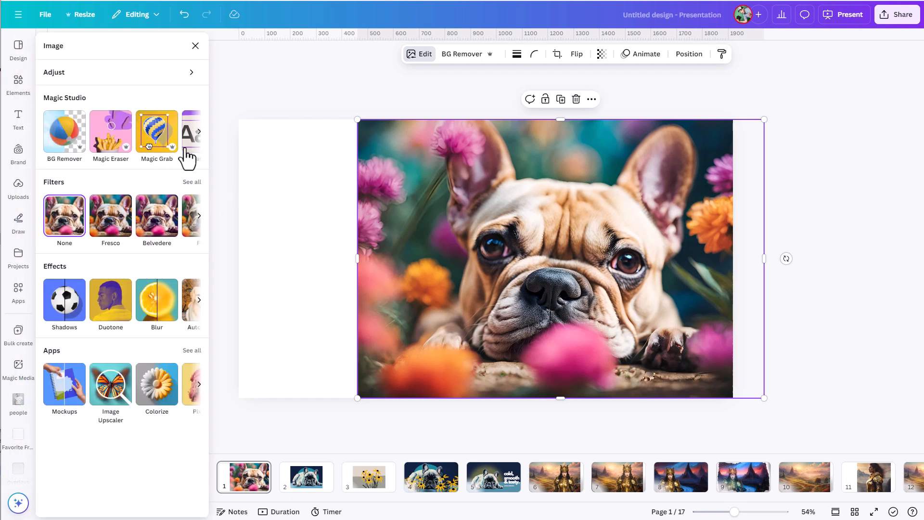
click(199, 131)
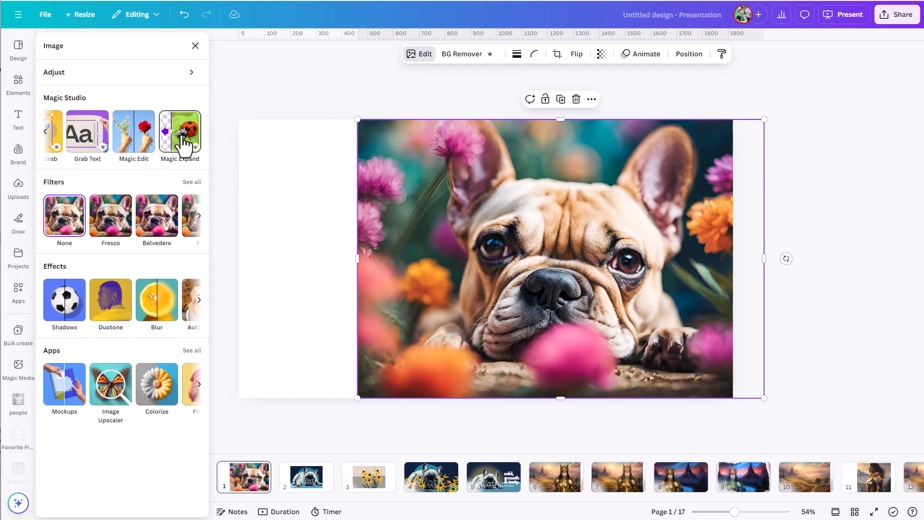
click(184, 141)
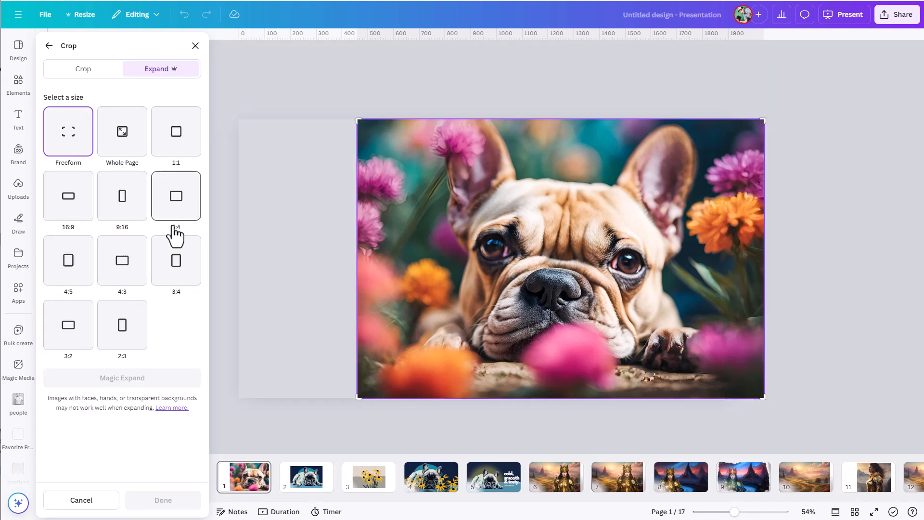
click(127, 142)
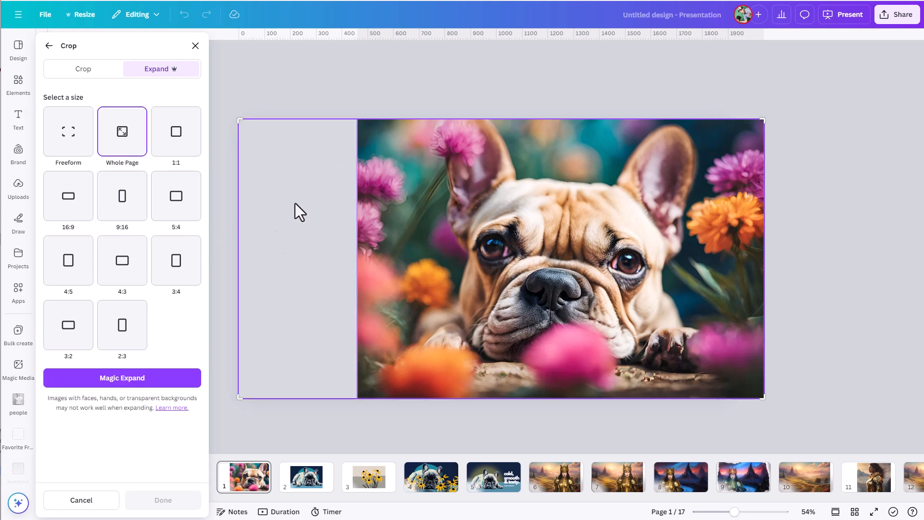
click(145, 381)
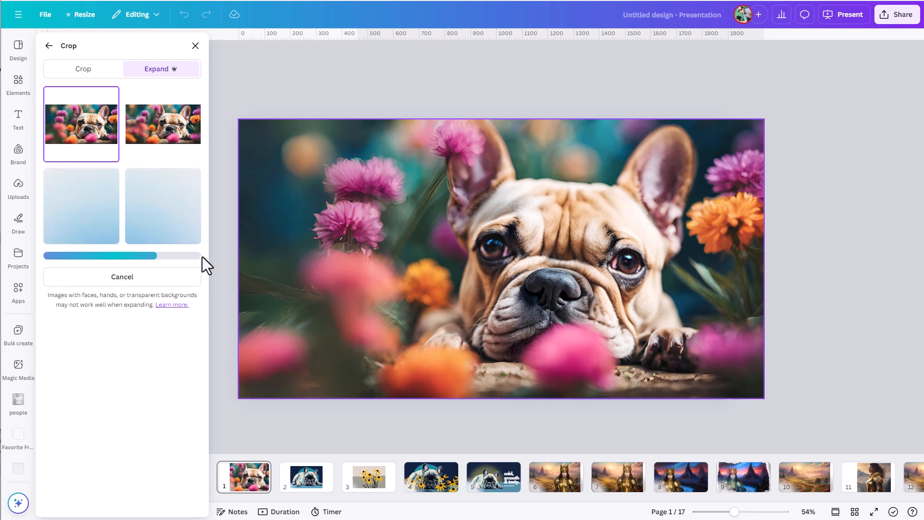
- Compare the Magic Expand results for the bulldog photo and apply the third one
click(160, 129)
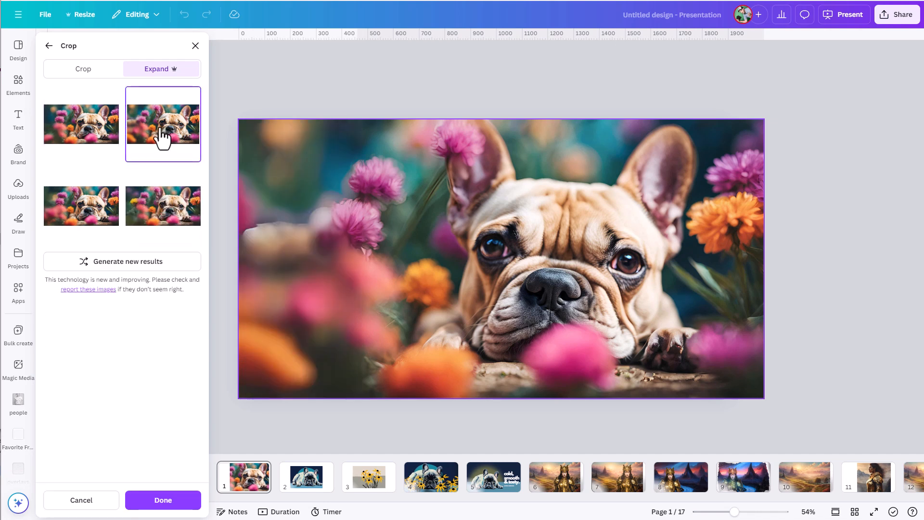
click(171, 212)
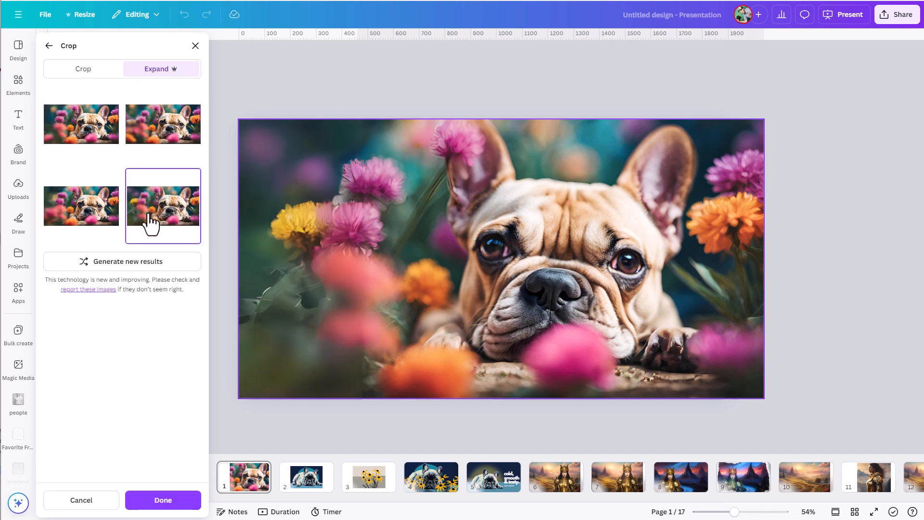
click(94, 223)
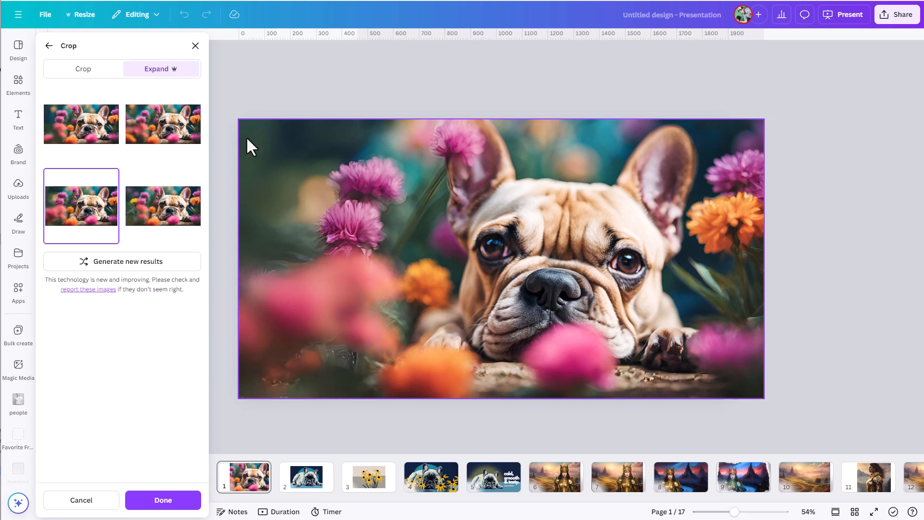
click(176, 501)
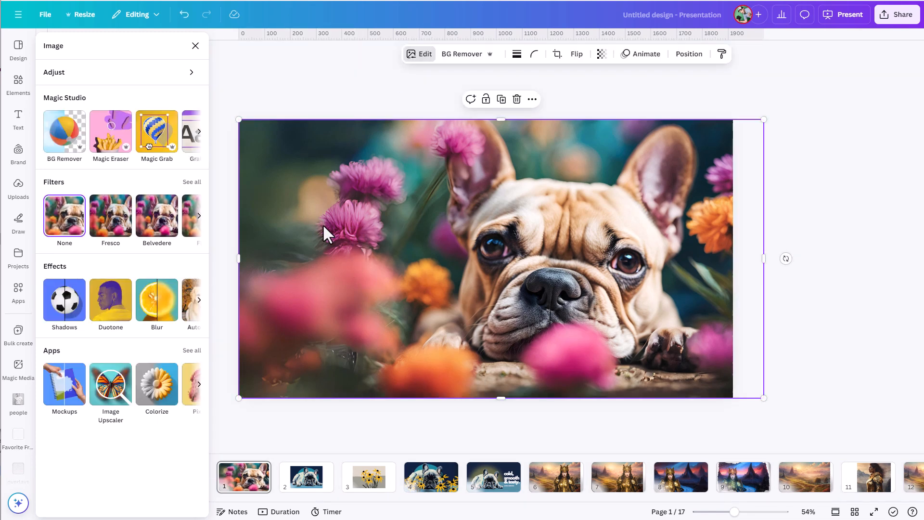
- Add a square filled with the black-to-transparent gradient and rotate it so the dark side faces left
key(r)
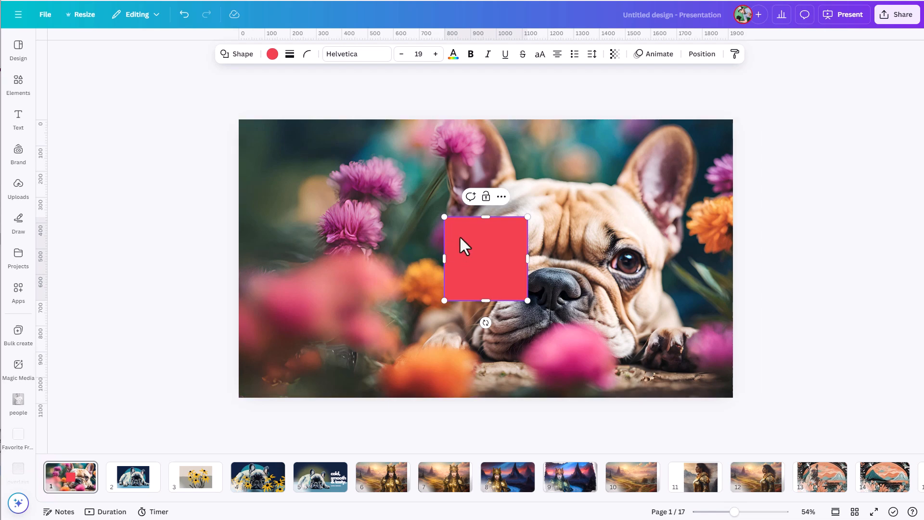
click(272, 54)
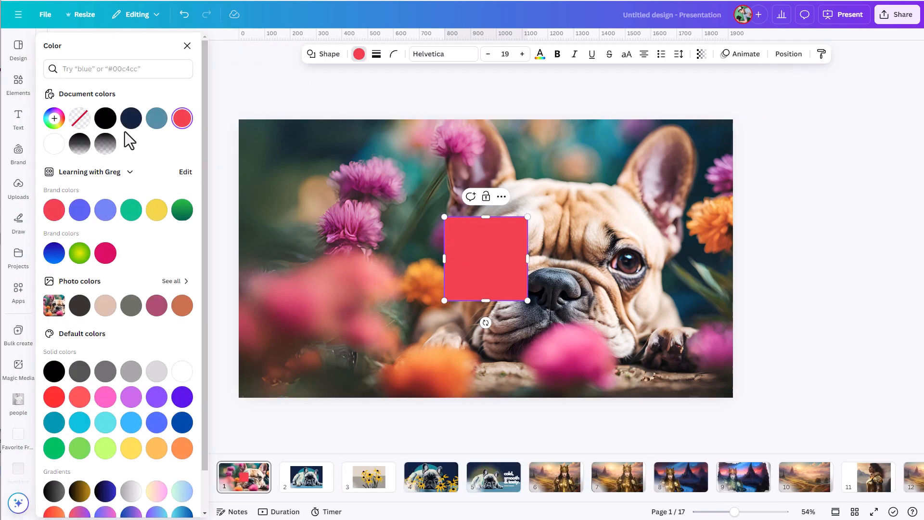
click(82, 145)
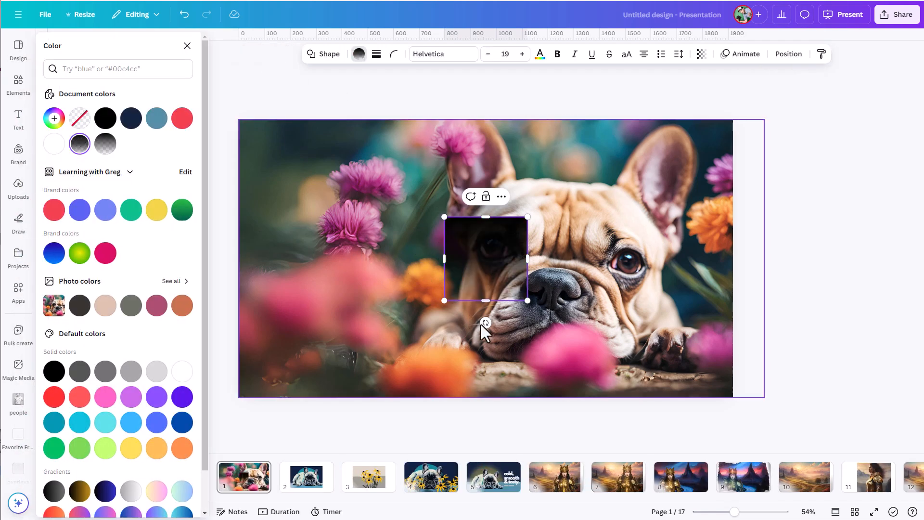
drag(481, 323, 541, 265)
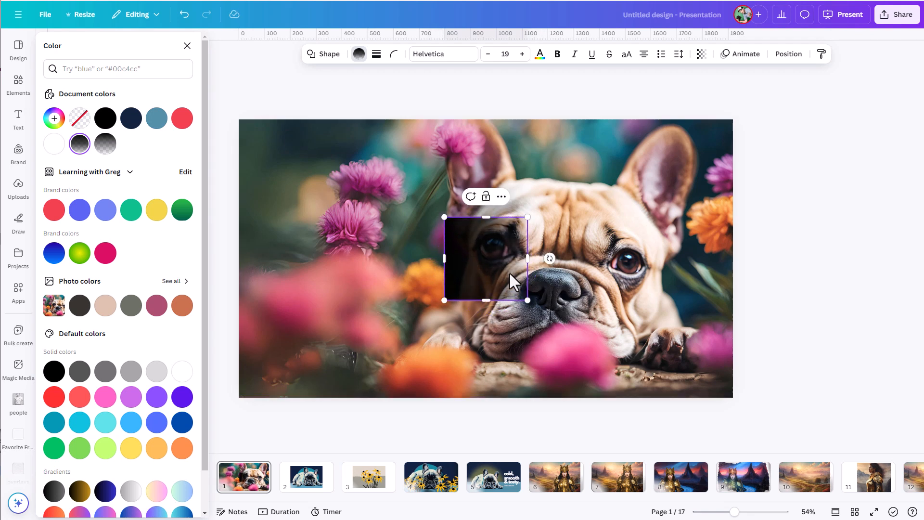
- Stretch the gradient square from the page's top-left corner over its full height and left half, and set its transparency to 42
click(476, 237)
drag(448, 235, 271, 151)
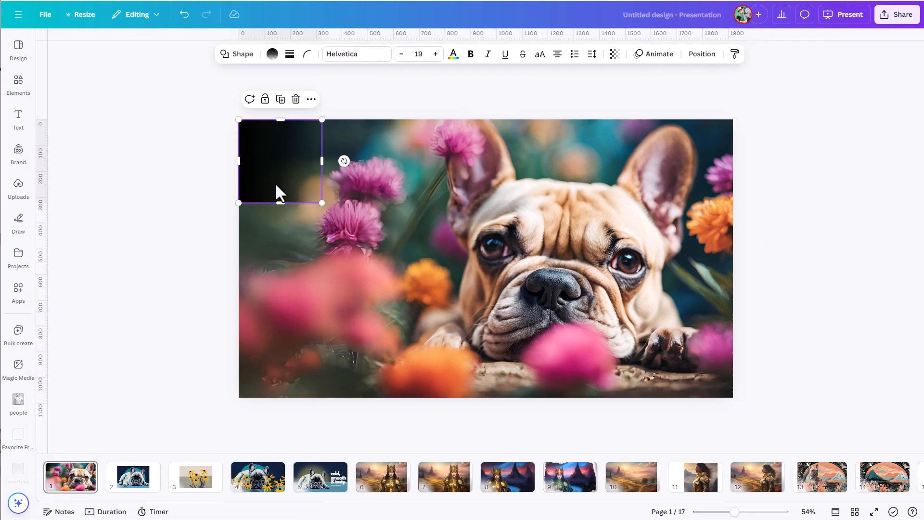
drag(280, 203, 284, 403)
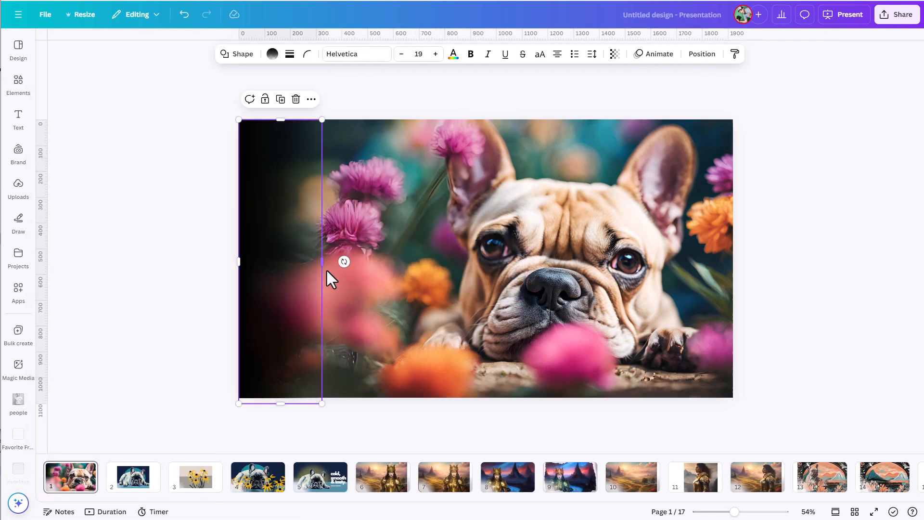
drag(322, 258, 499, 277)
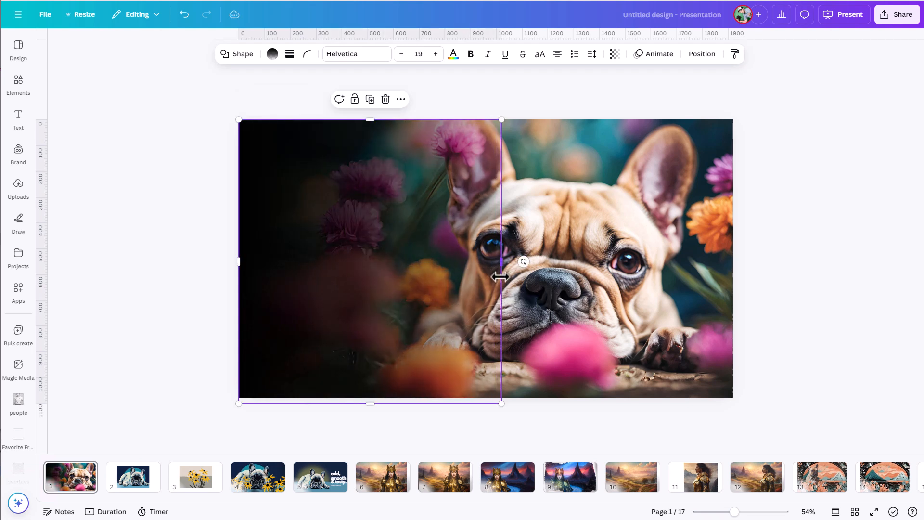
click(613, 57)
drag(619, 103, 597, 103)
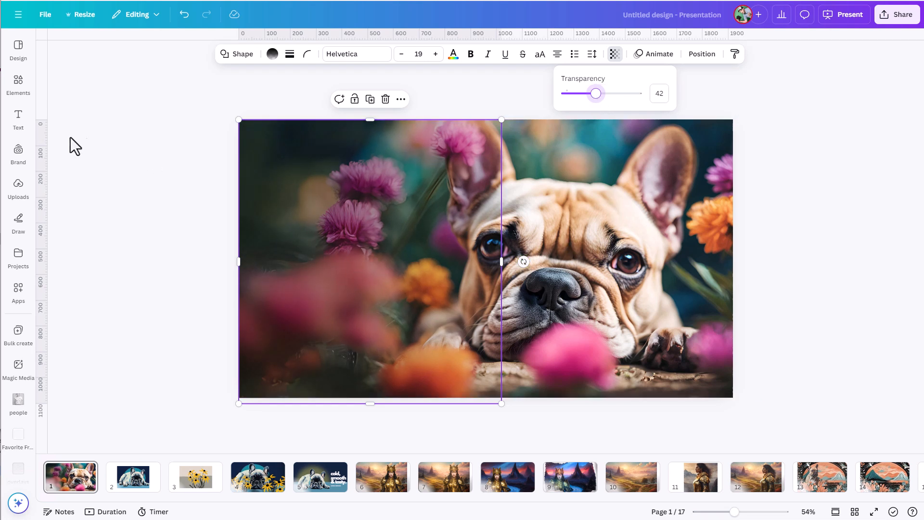
- Add the recently used "cold, smooth & tasty." font combination and place it over the darkened left side of the photo
click(18, 118)
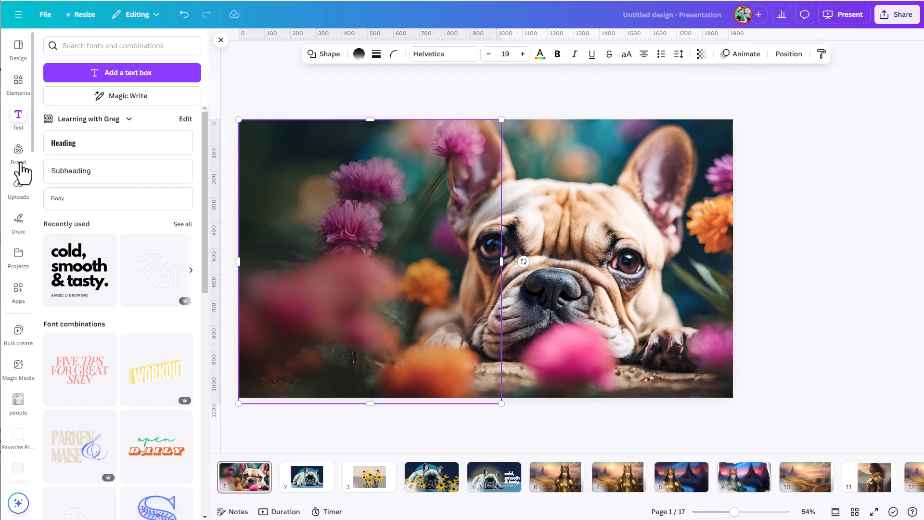
click(79, 272)
drag(469, 251, 322, 252)
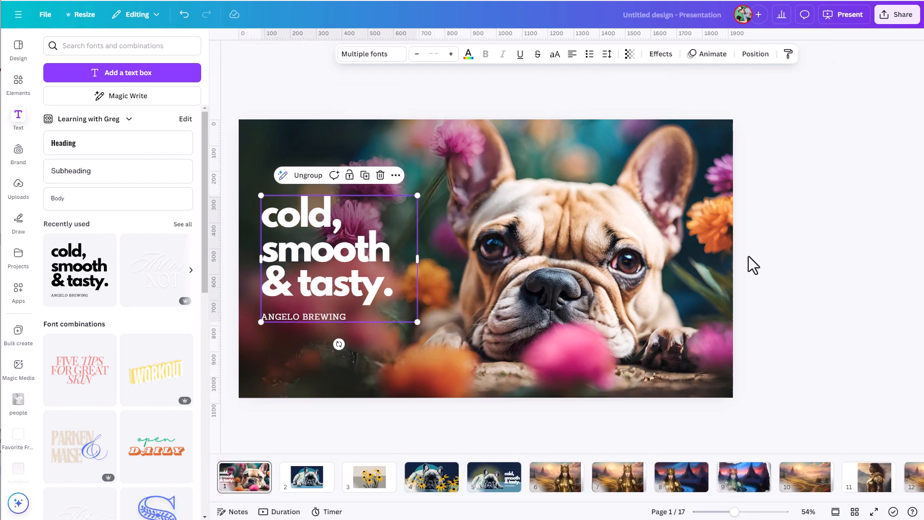
click(790, 267)
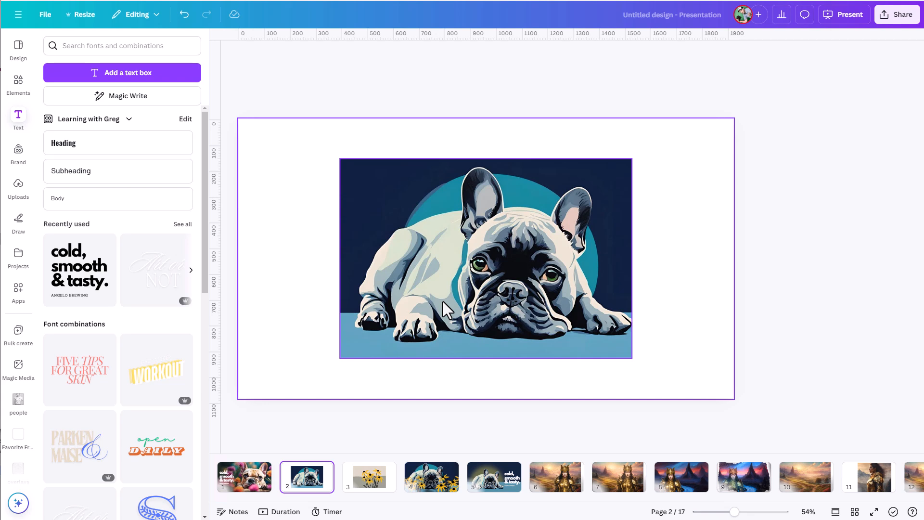
- View the yellow flower illustration on page 3 and the illustrated bulldog on page 2
click(365, 487)
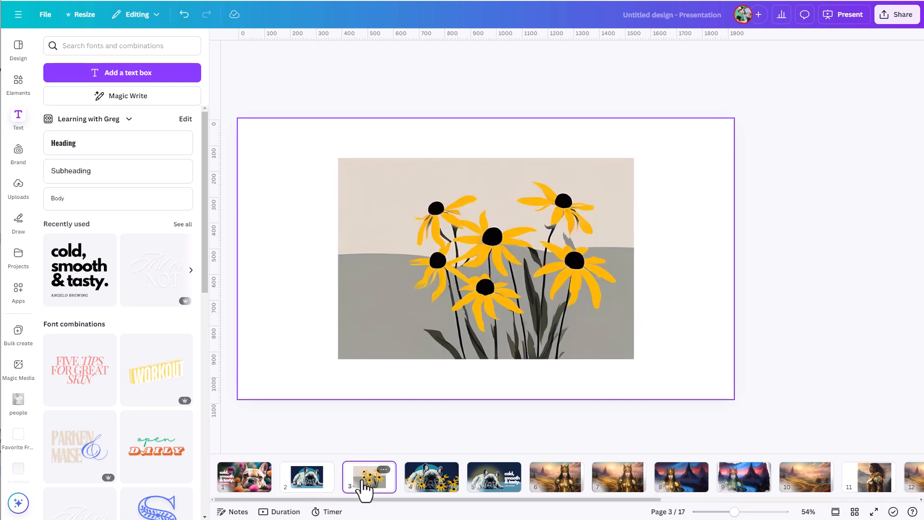
click(307, 487)
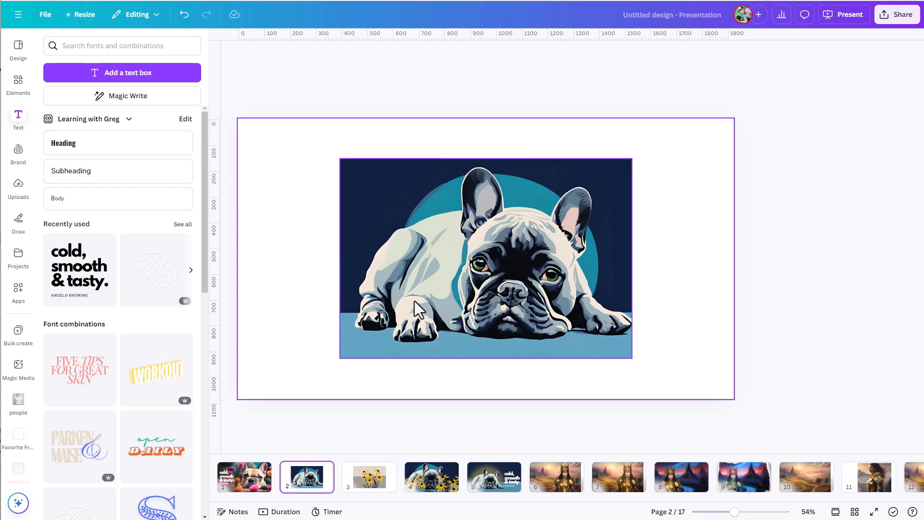
- Remove the background from the yellow flower illustration on page 3
click(370, 487)
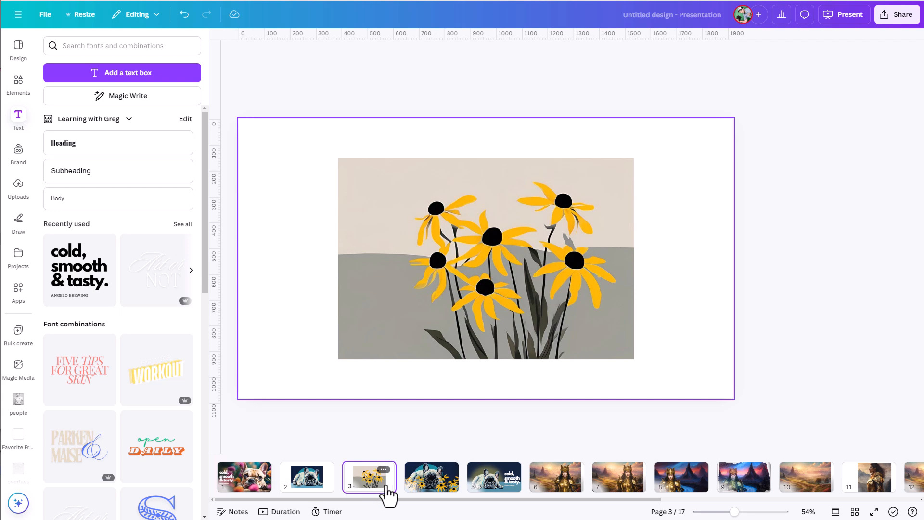
click(307, 487)
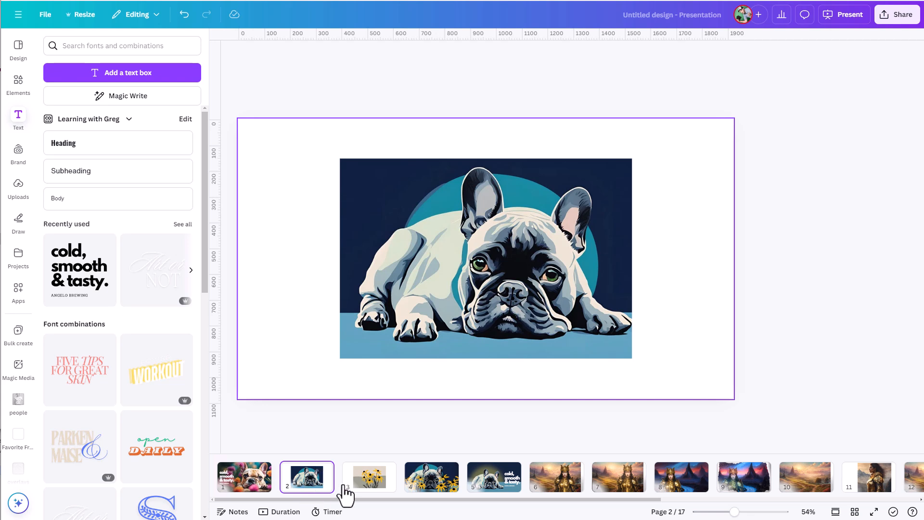
click(362, 489)
click(470, 300)
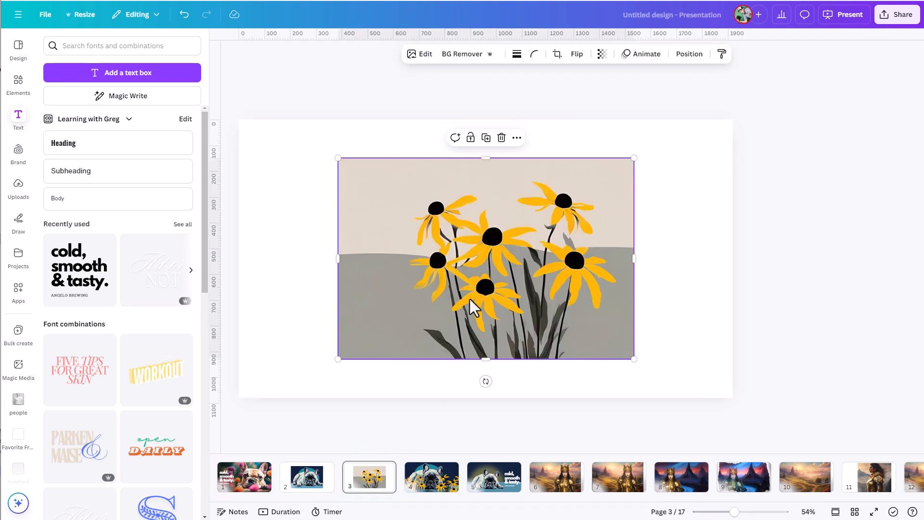
click(463, 53)
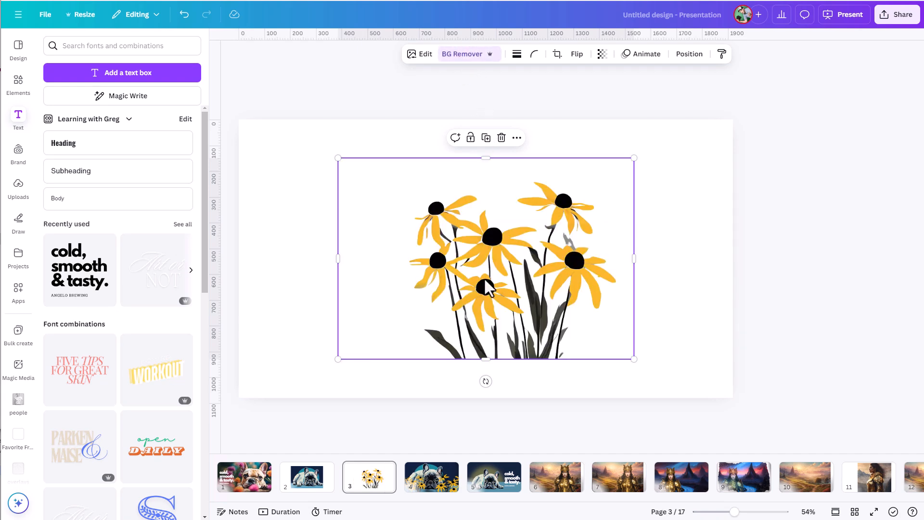
- Examine the bulldog designs on pages 4 and 5, the fantasy warrior and landscape pages 6 and 10 to 12, and the illustrations on pages 14 and 15
click(434, 489)
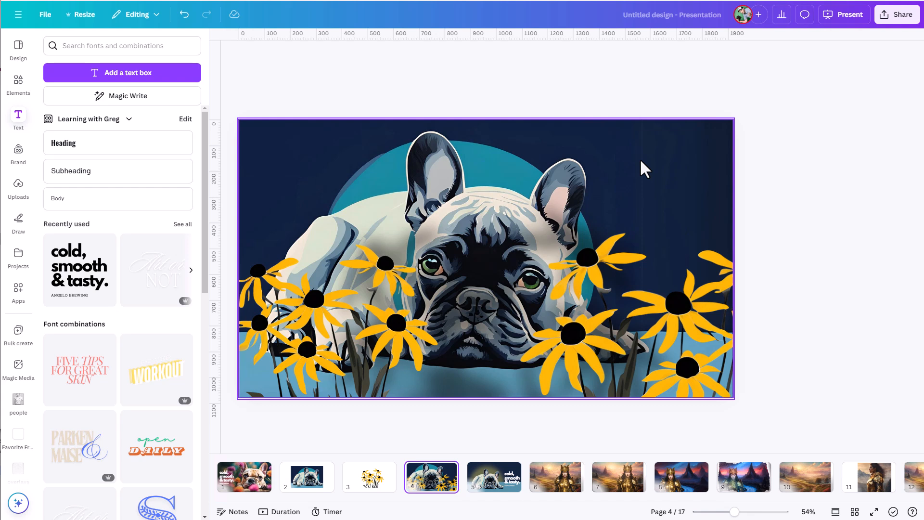
click(500, 491)
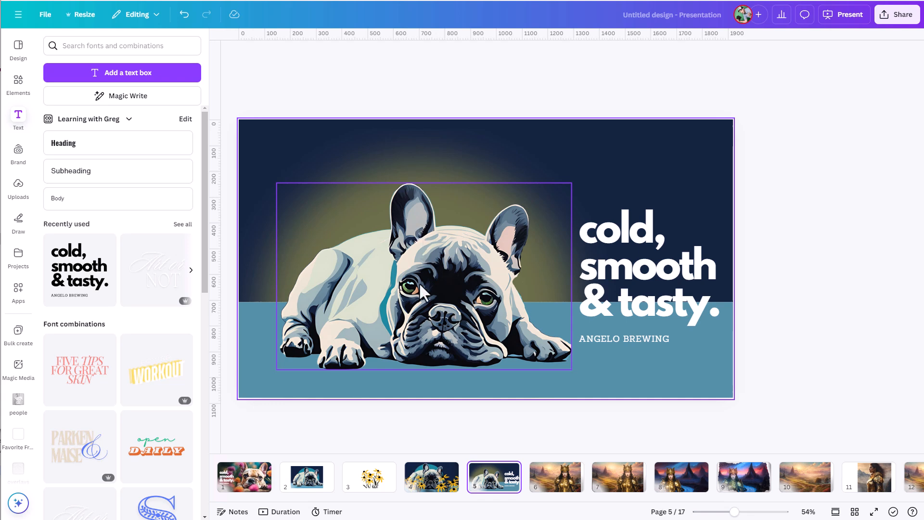
click(549, 488)
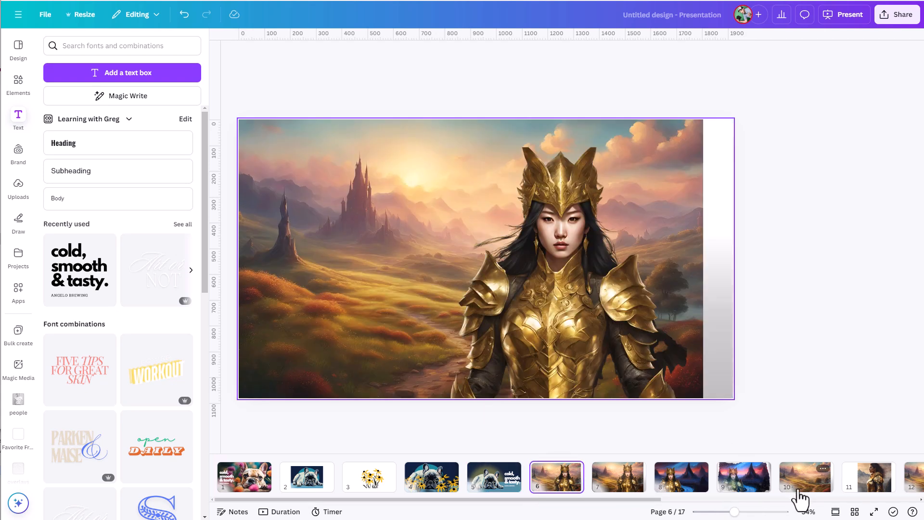
click(810, 499)
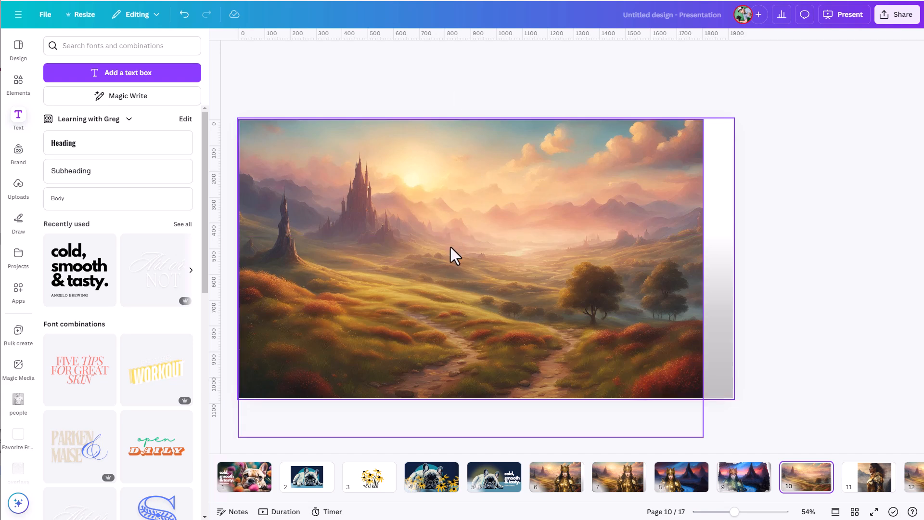
click(870, 479)
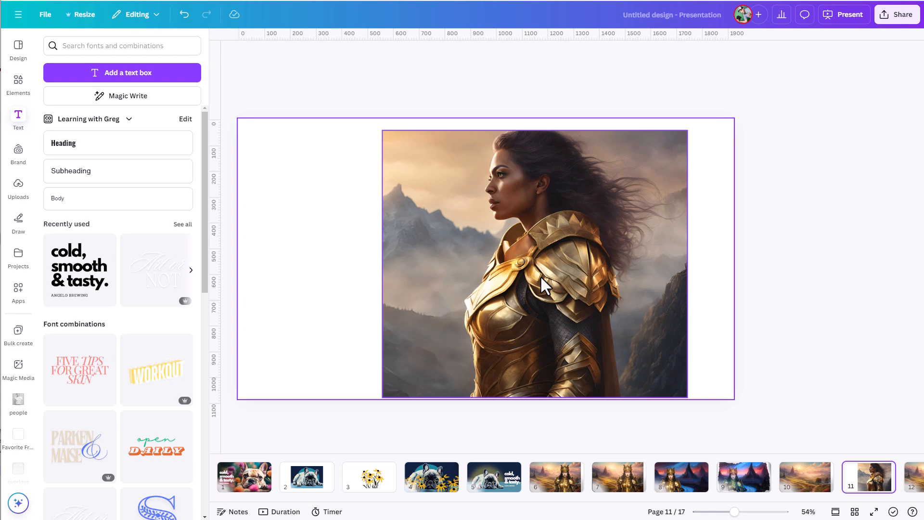
click(810, 486)
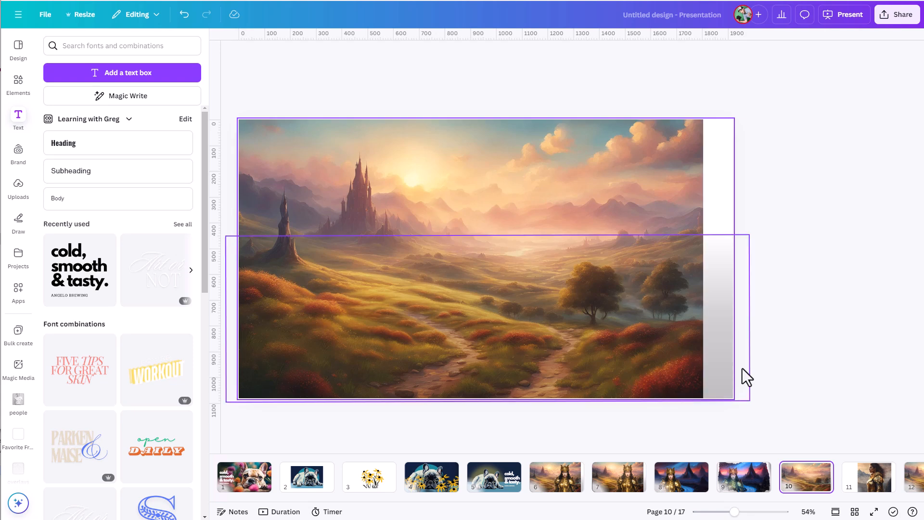
click(880, 487)
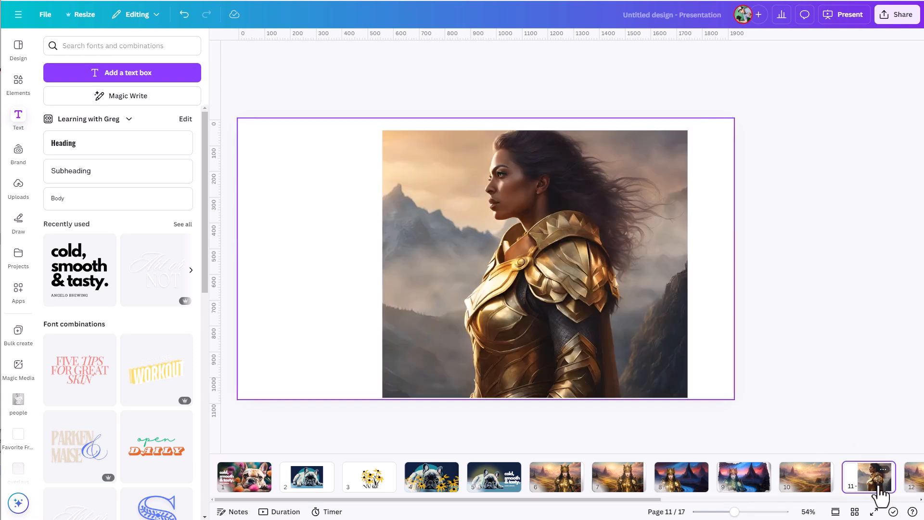
click(912, 487)
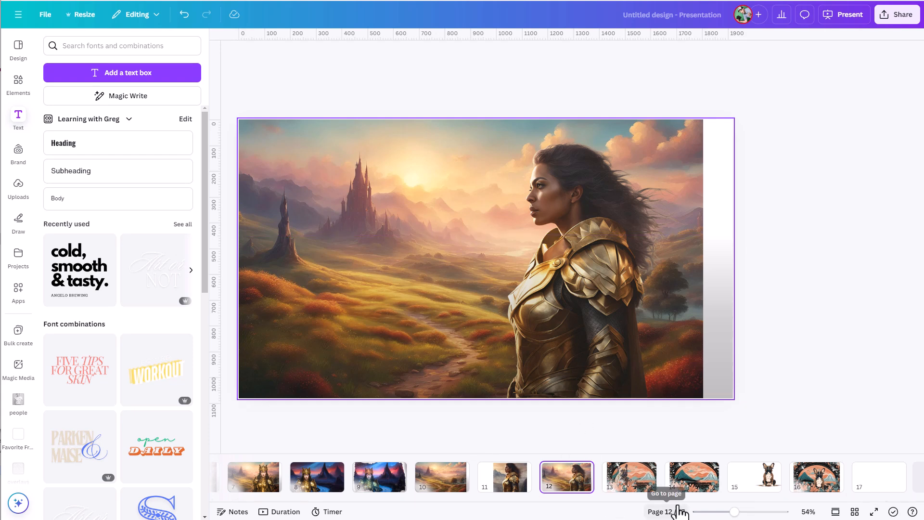
click(701, 484)
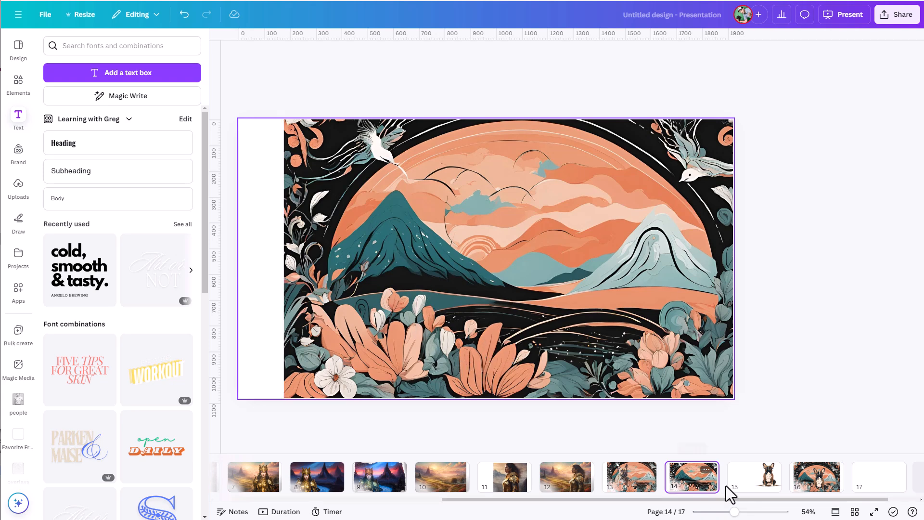
click(761, 492)
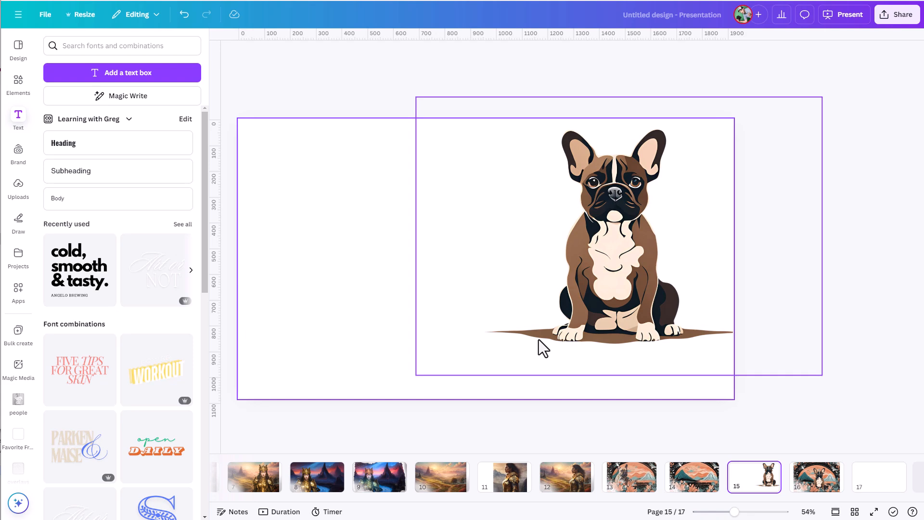
- Move the mountain landscape illustration on page 14 slightly left and up
click(695, 489)
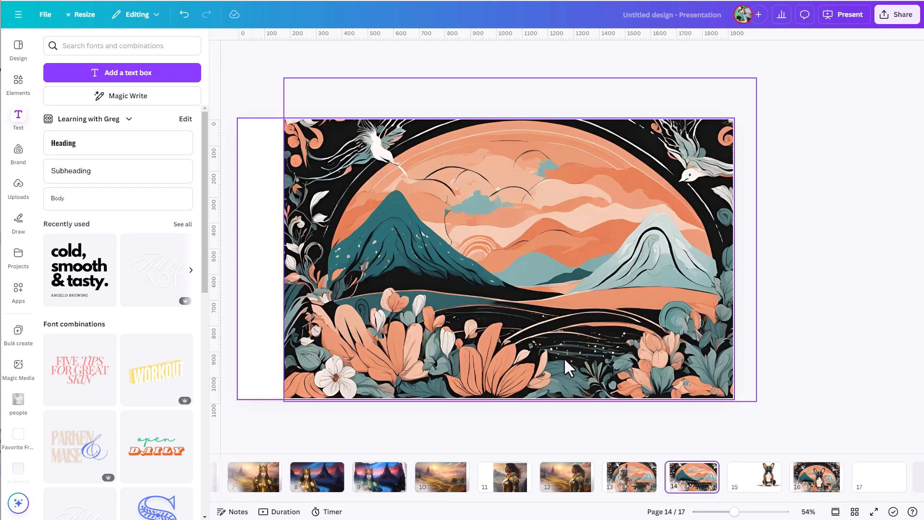
click(426, 320)
mouse_move(446, 303)
mouse_down()
mouse_move(391, 303)
mouse_move(427, 308)
mouse_move(431, 295)
mouse_move(431, 305)
mouse_up()
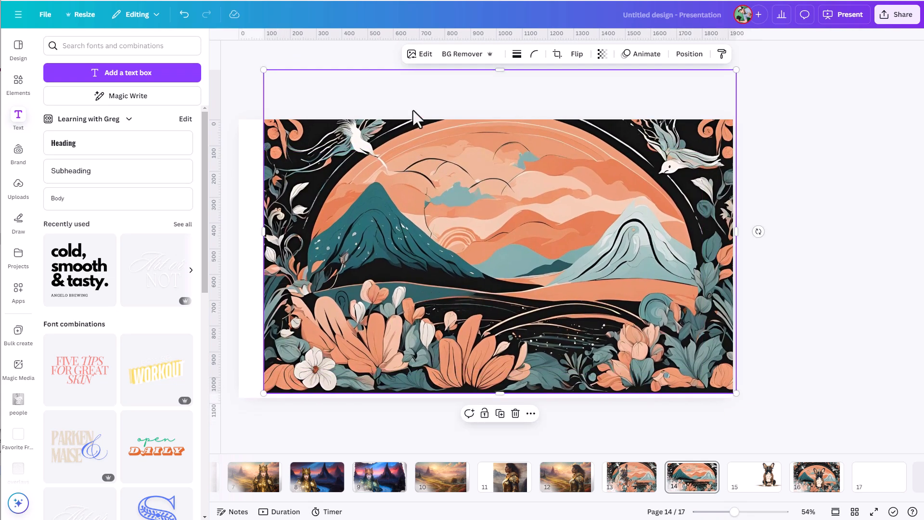
- Magic Grab the foreground flowers, selecting the left cluster and brushing over the flowers to its right, and shift the detached flowers slightly
click(417, 55)
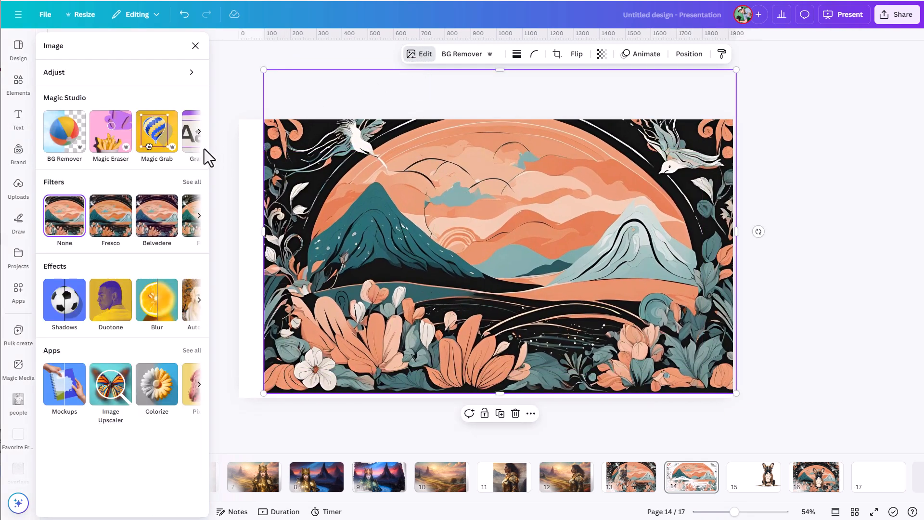
click(154, 137)
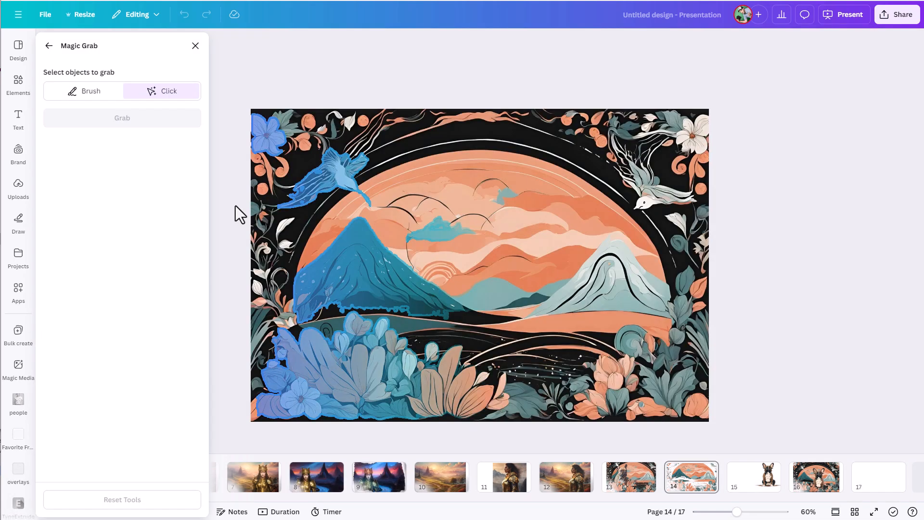
click(456, 400)
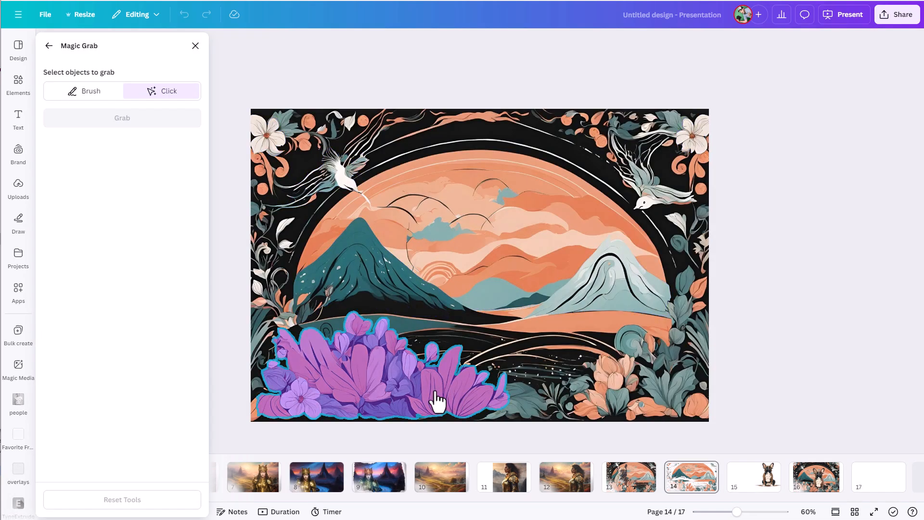
click(92, 93)
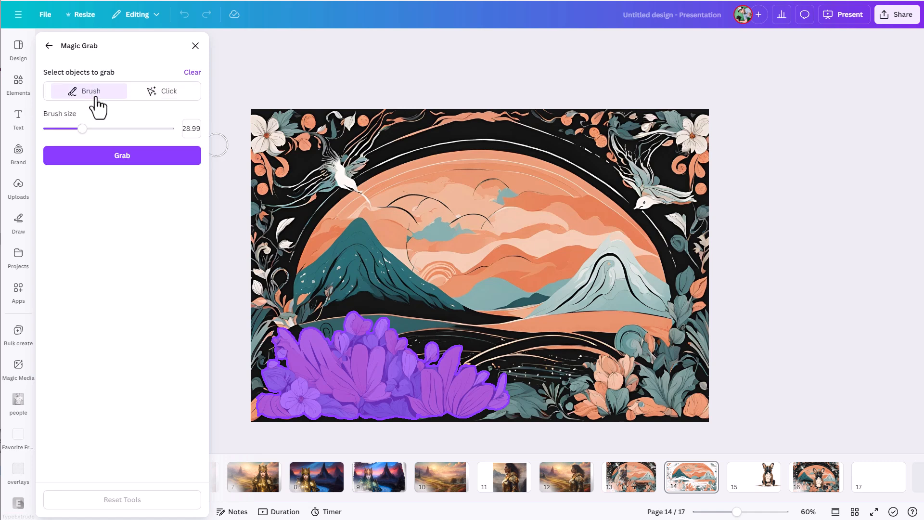
mouse_move(509, 385)
mouse_down()
mouse_move(503, 411)
mouse_move(491, 409)
mouse_move(554, 408)
mouse_move(557, 400)
mouse_move(602, 415)
mouse_move(660, 406)
mouse_move(621, 400)
mouse_move(630, 383)
mouse_move(623, 364)
mouse_move(597, 367)
mouse_move(588, 375)
mouse_move(608, 383)
mouse_move(591, 386)
mouse_move(474, 395)
mouse_up()
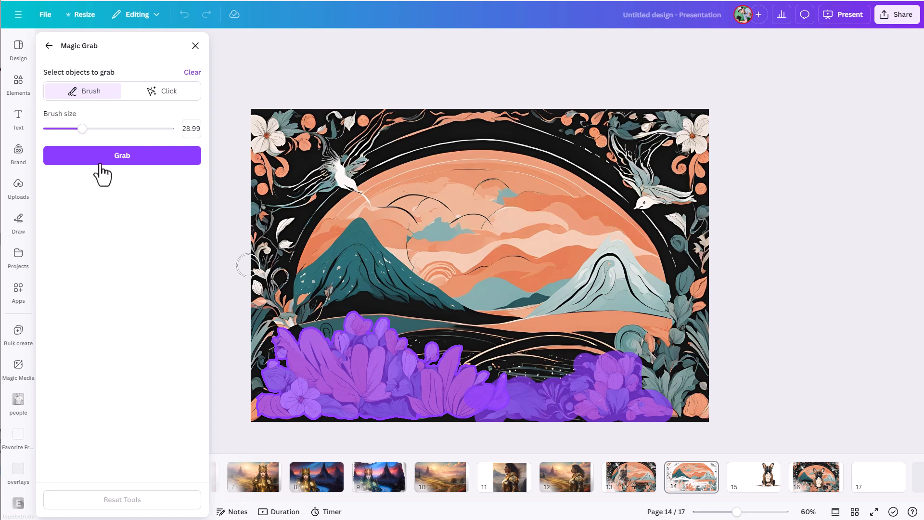
click(113, 157)
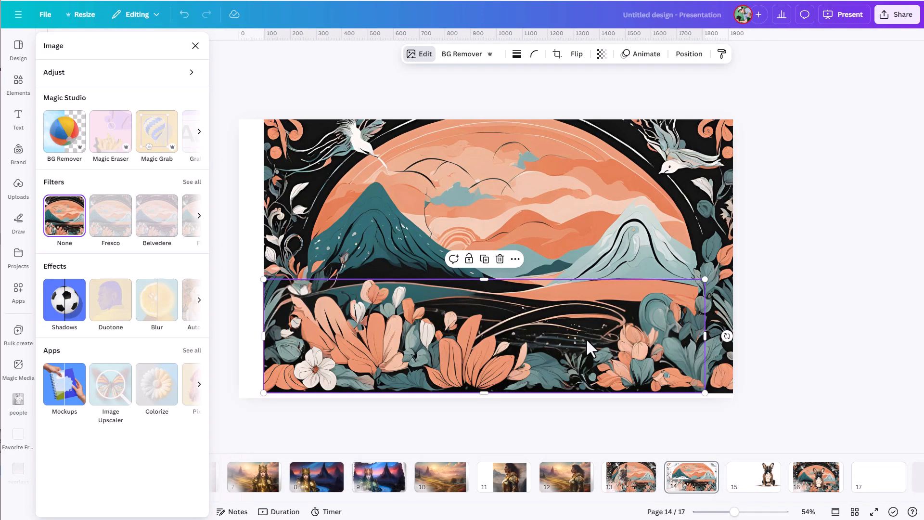
drag(394, 316, 409, 347)
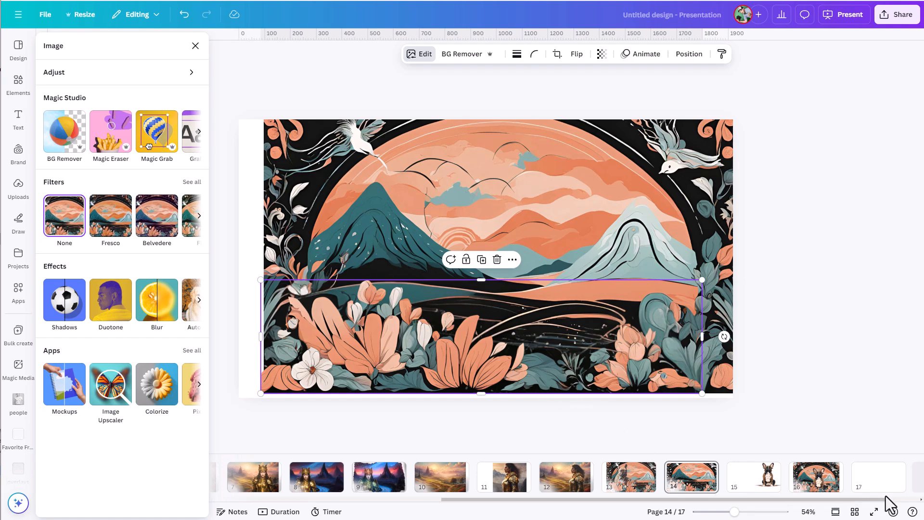
- Check the layer order of the composite on page 16 and nudge the small flower cluster behind the bulldog
click(831, 496)
mouse_move(389, 365)
mouse_down()
mouse_move(555, 268)
mouse_move(399, 362)
mouse_up()
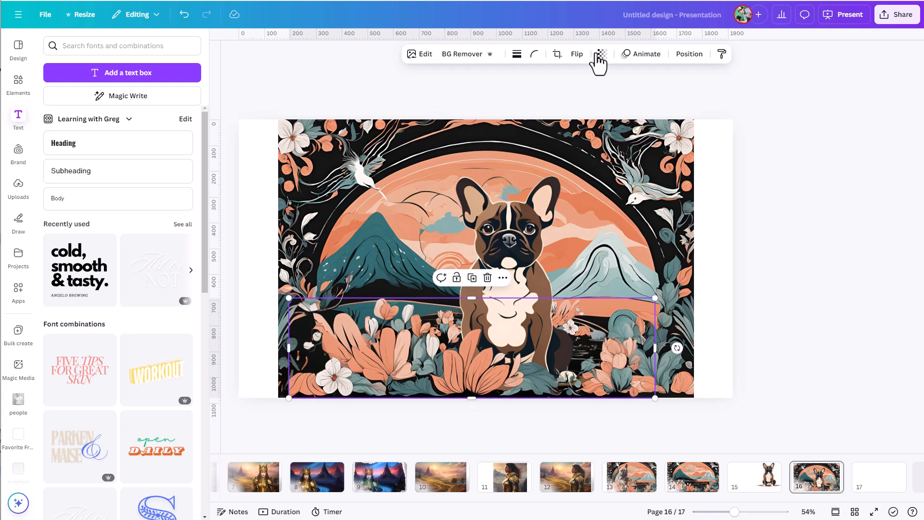
click(689, 54)
click(125, 190)
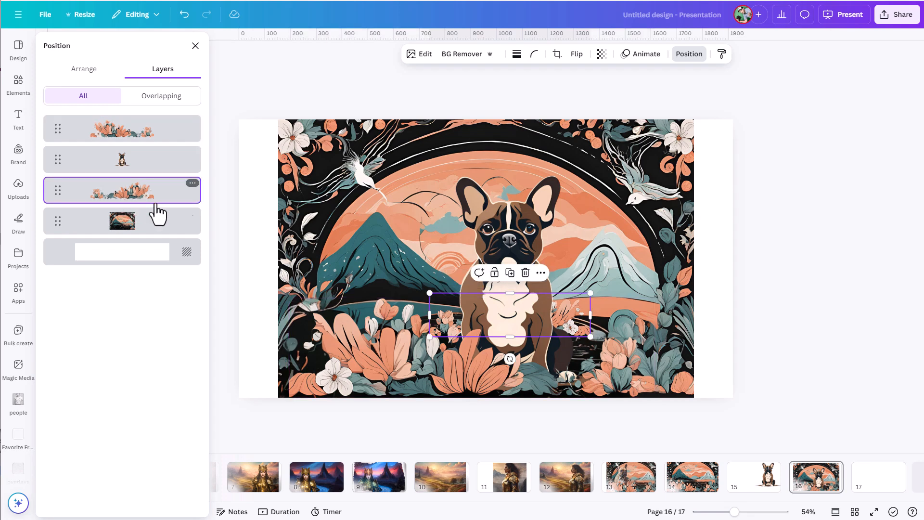
mouse_move(585, 326)
mouse_down()
mouse_move(621, 277)
mouse_move(579, 326)
mouse_up()
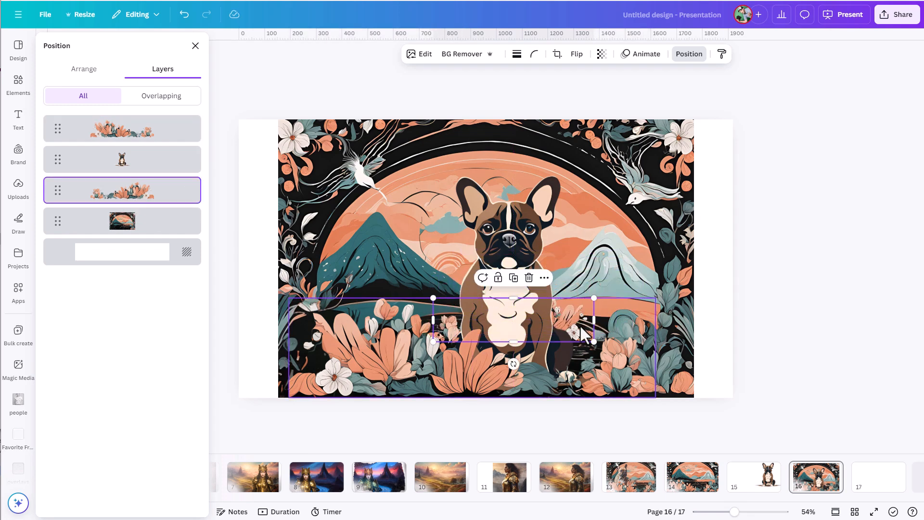
click(817, 307)
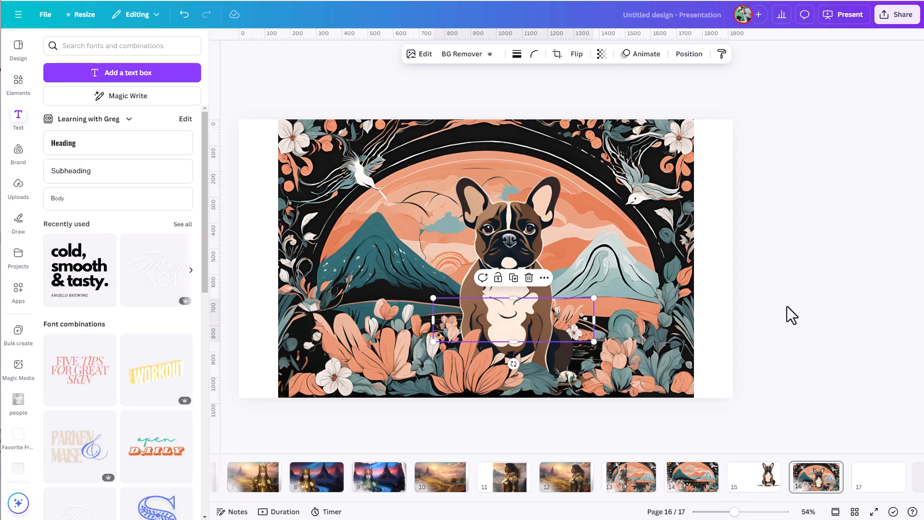
click(786, 256)
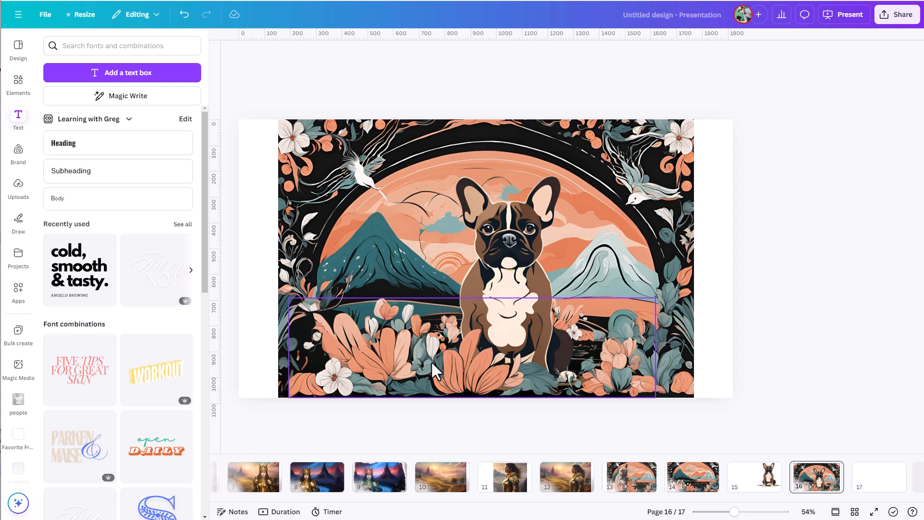
click(532, 266)
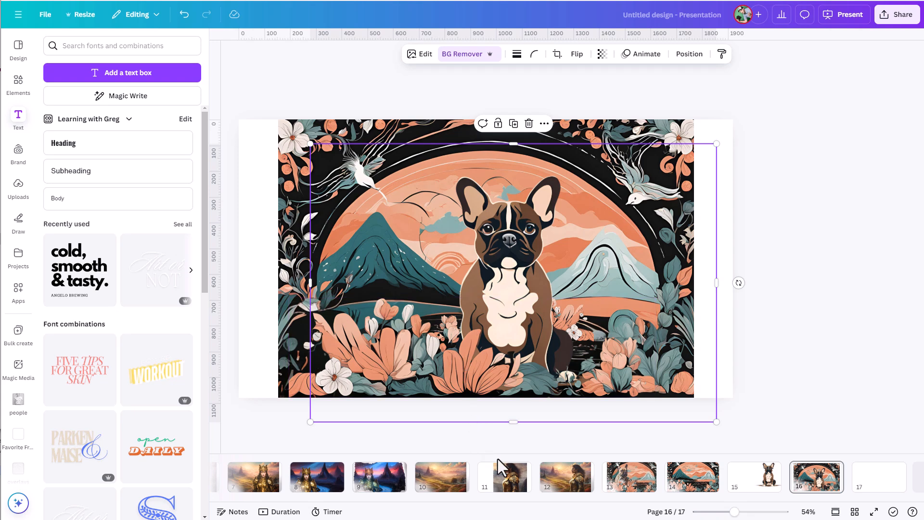
drag(620, 500, 584, 504)
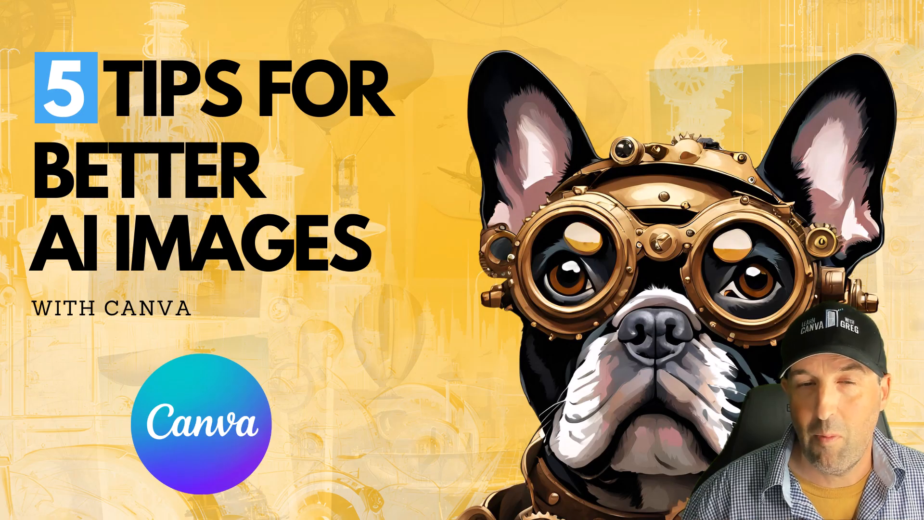